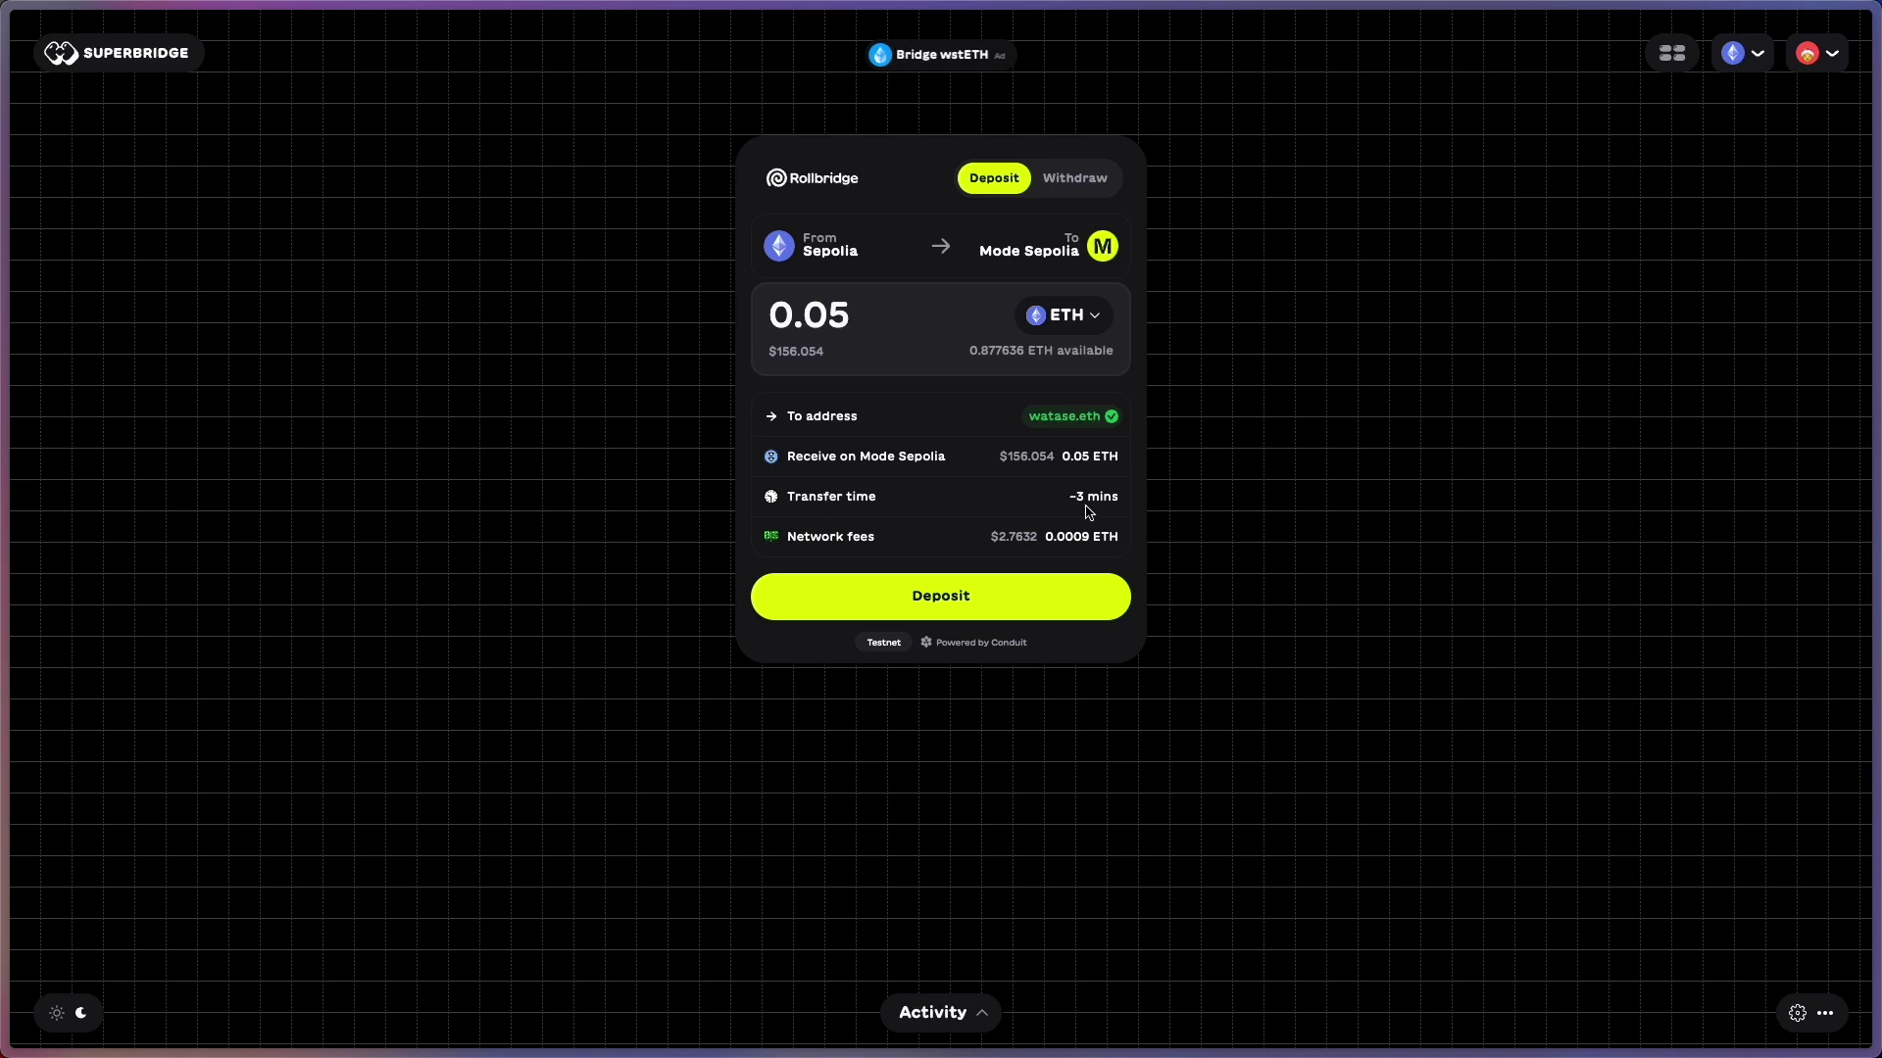
Deposit 0.05 ETH from Sepolia to Mode Sepolia, accepting all three acknowledgements and confirming the transaction in the wallet.
click(917, 611)
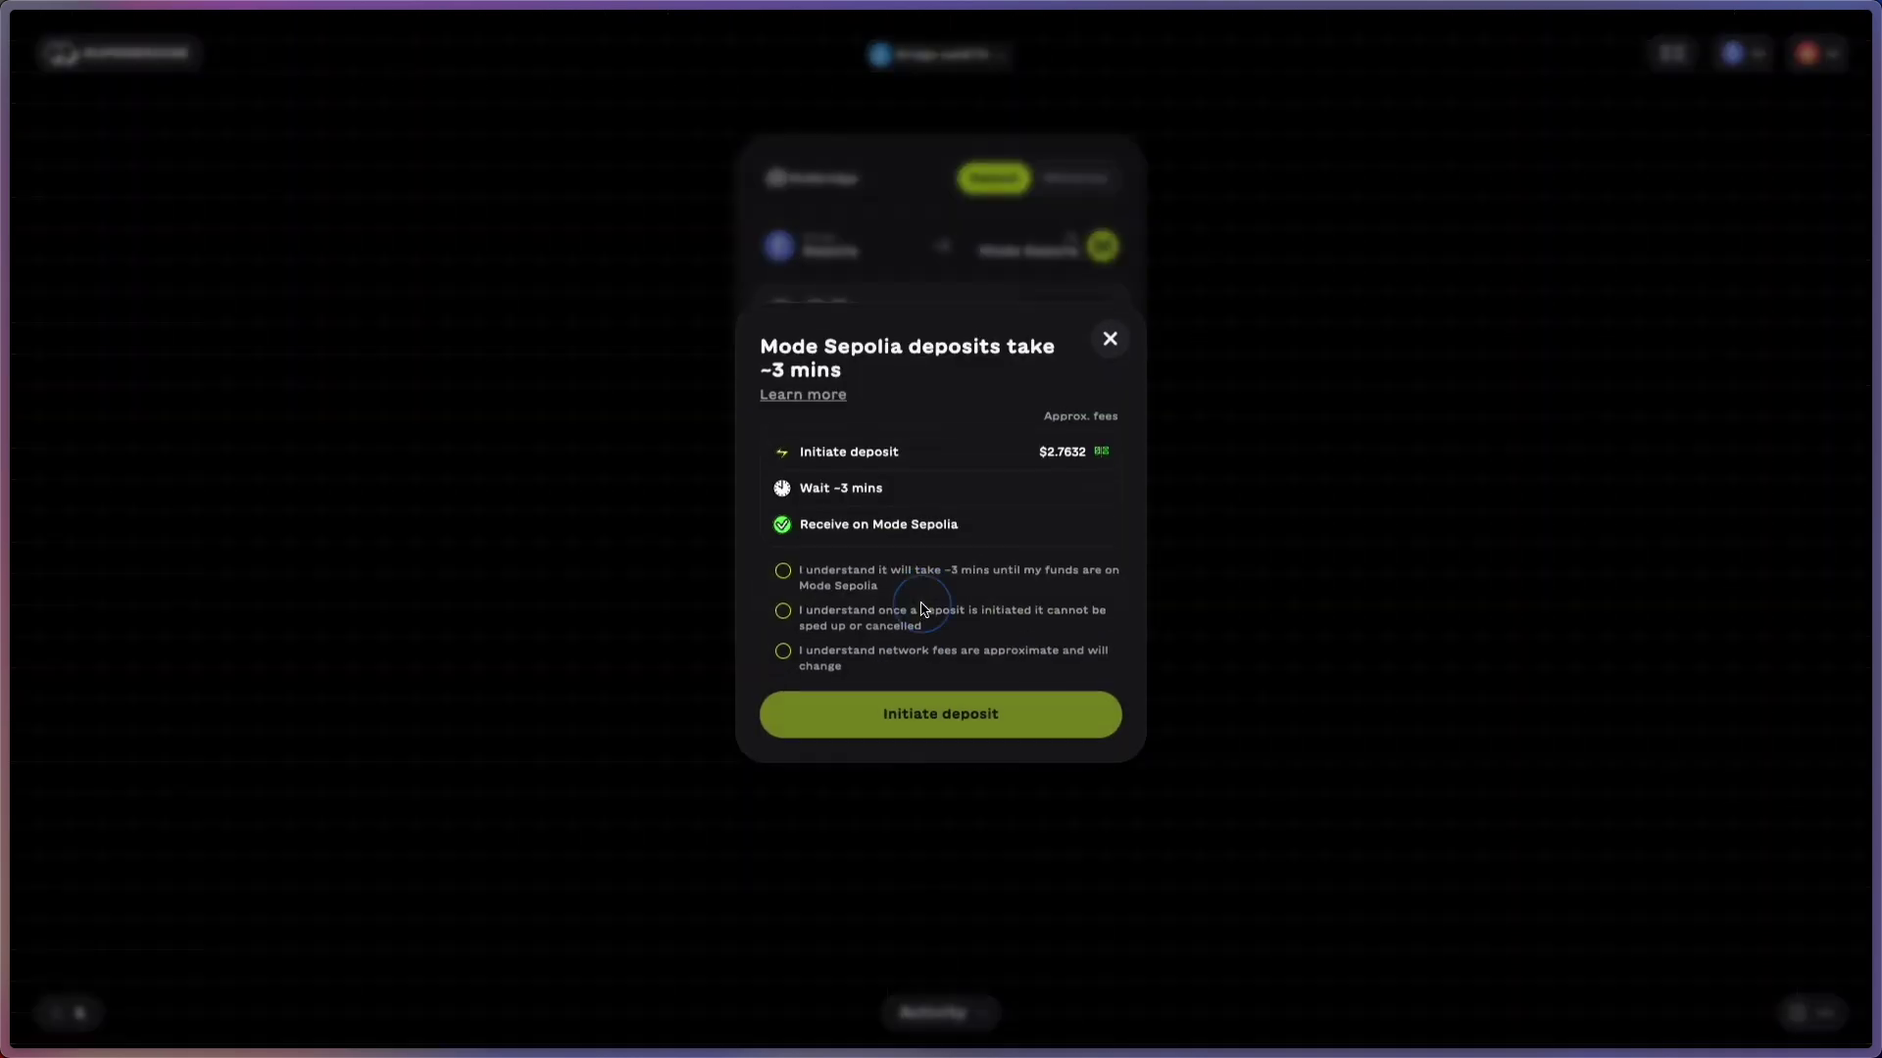
click(783, 569)
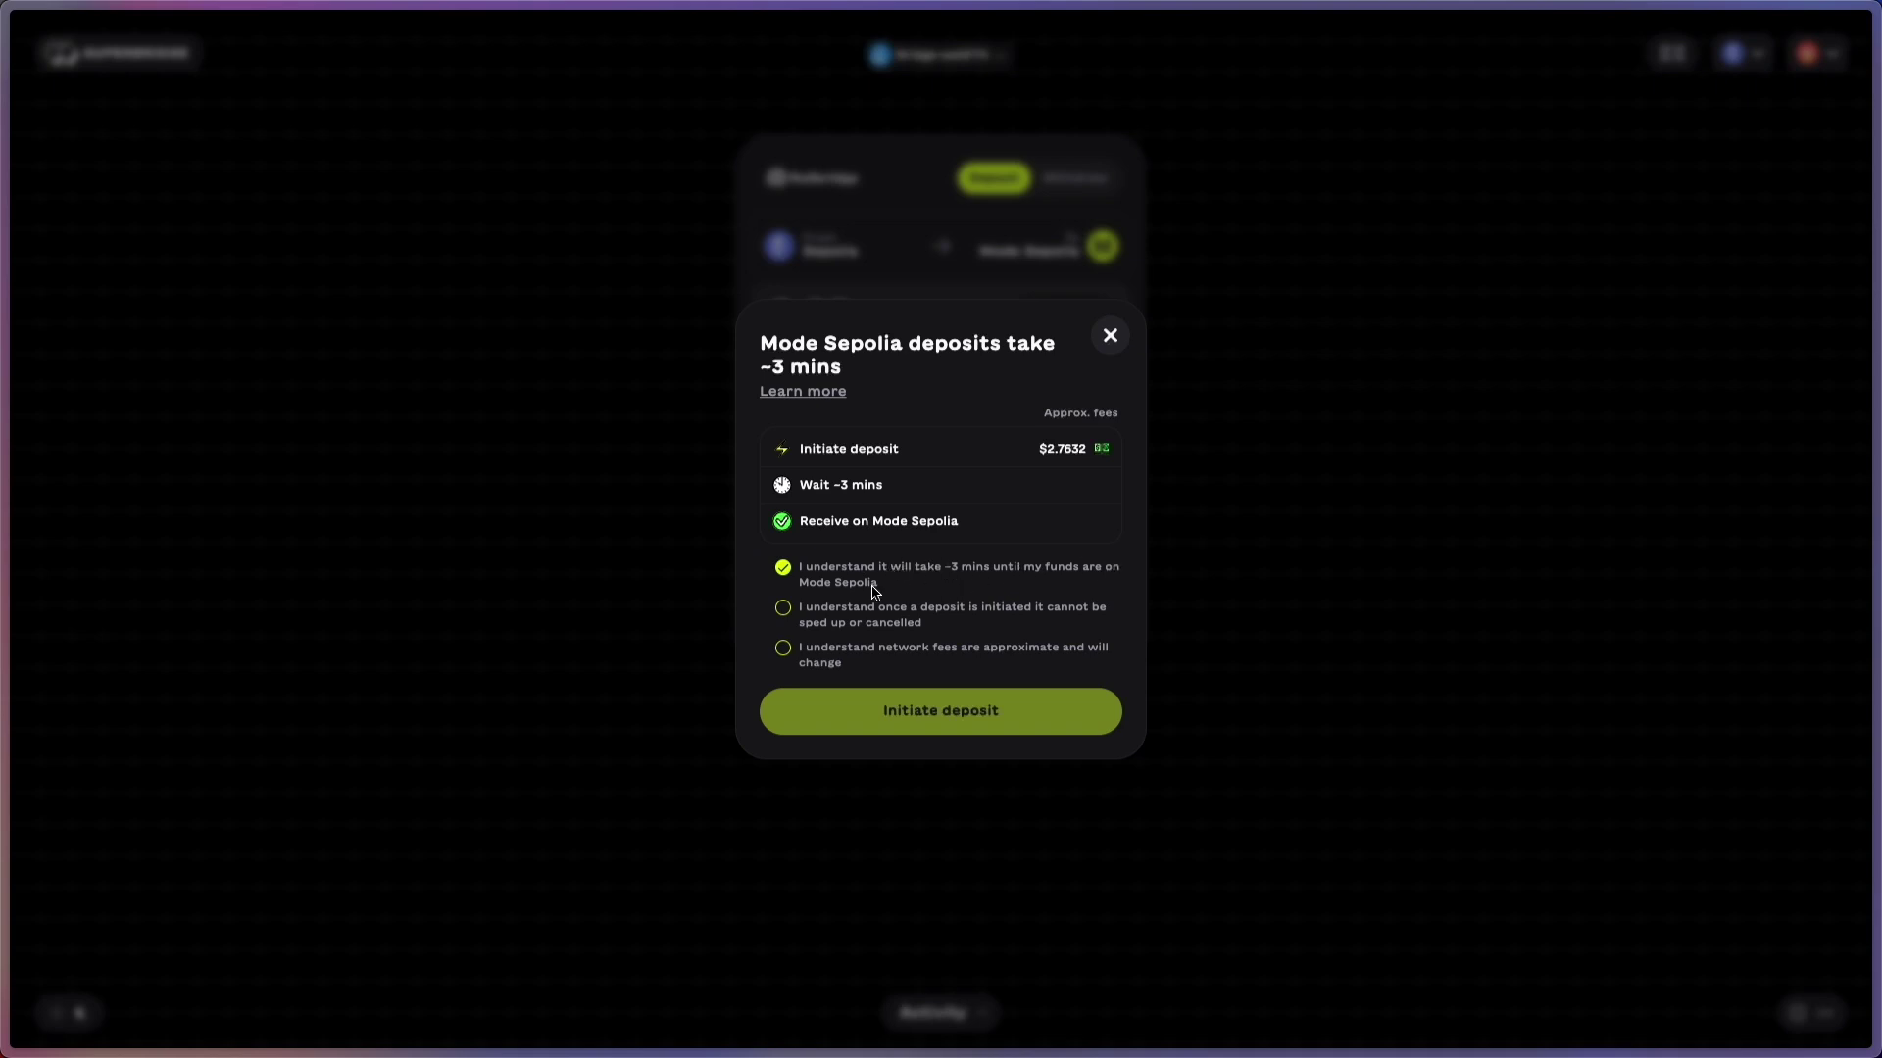
click(782, 612)
click(789, 657)
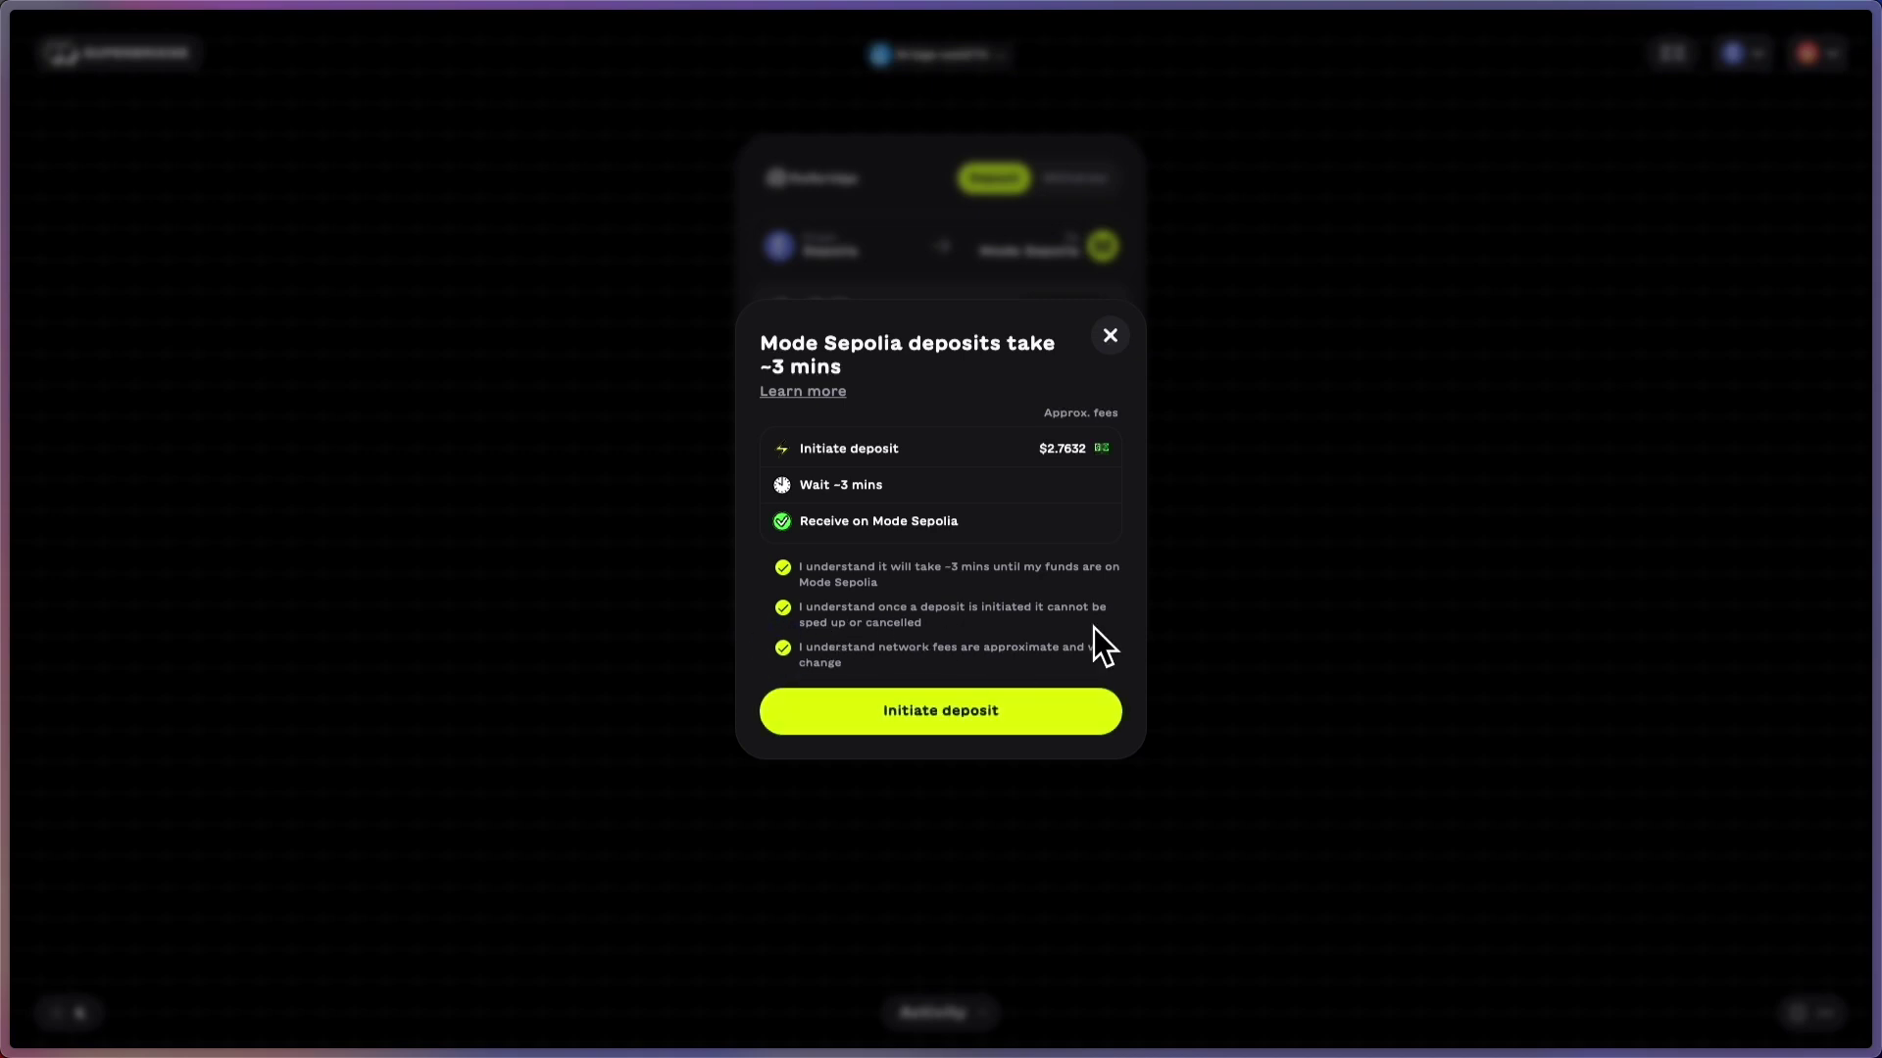
click(956, 712)
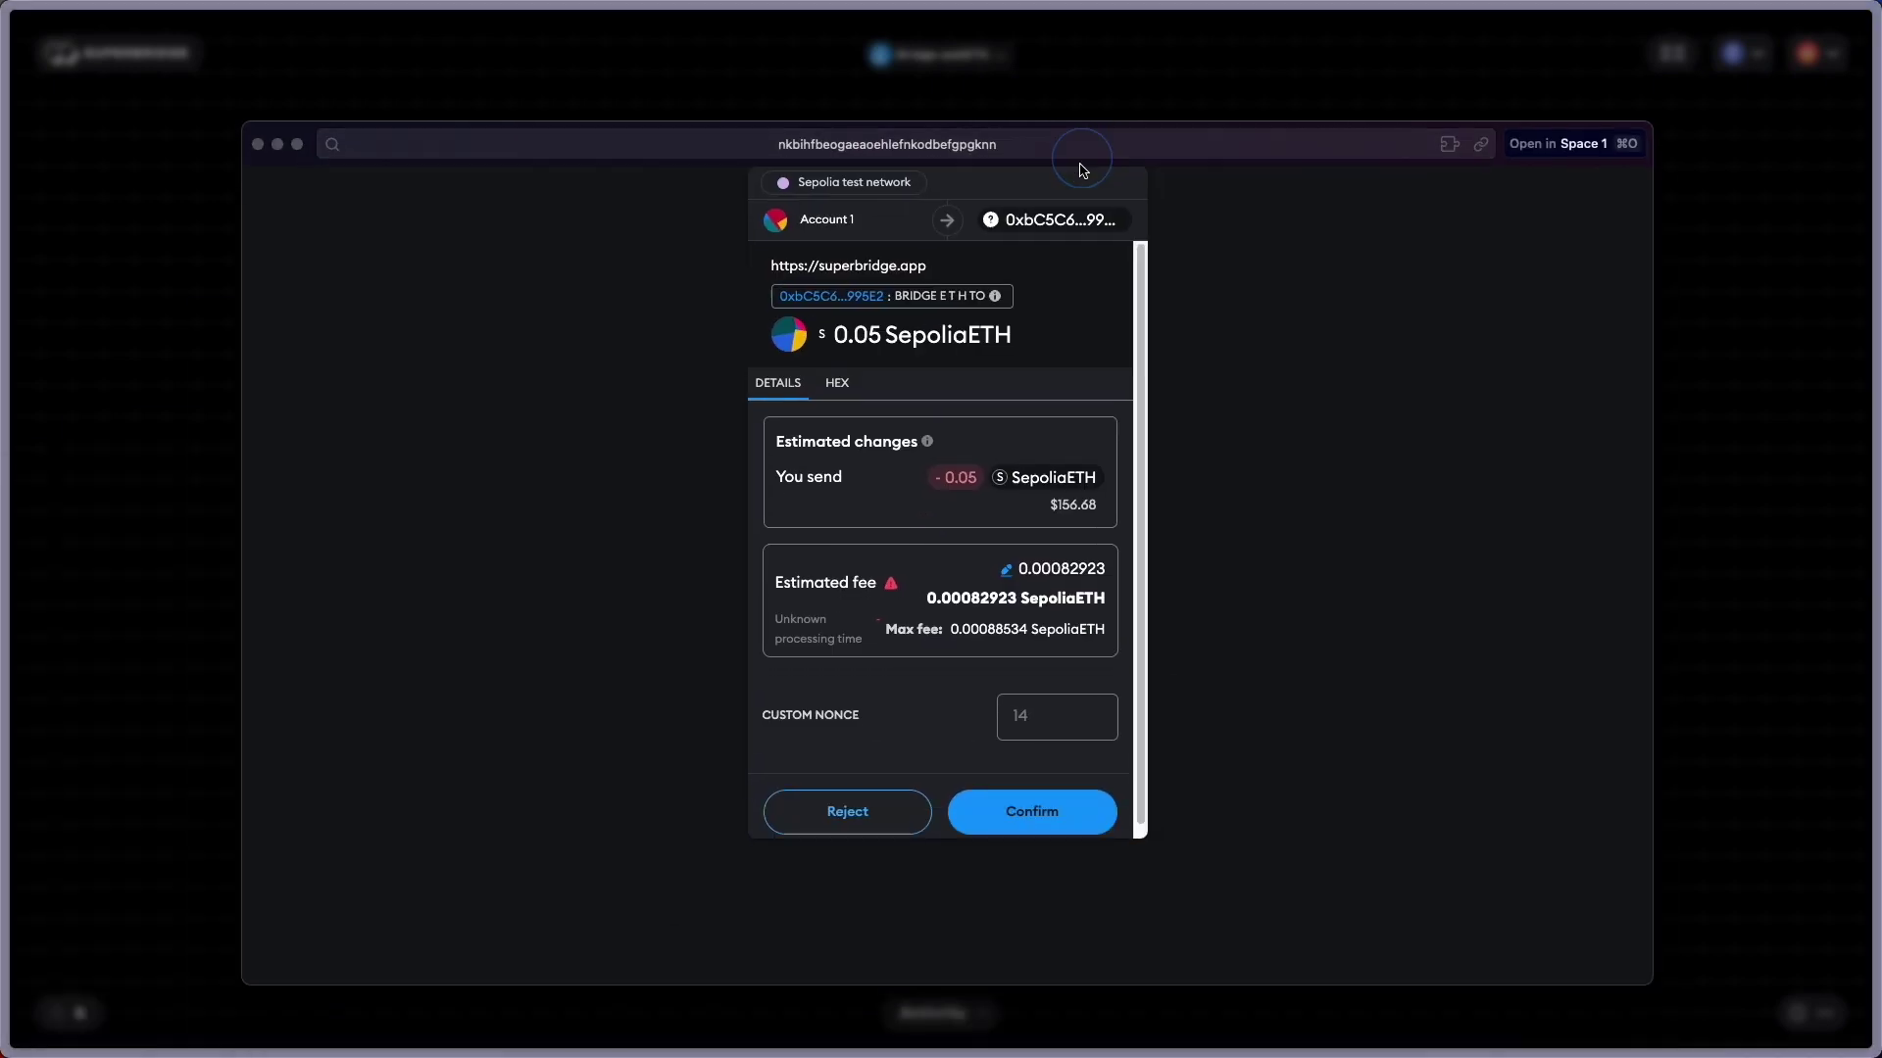
drag(835, 337, 879, 340)
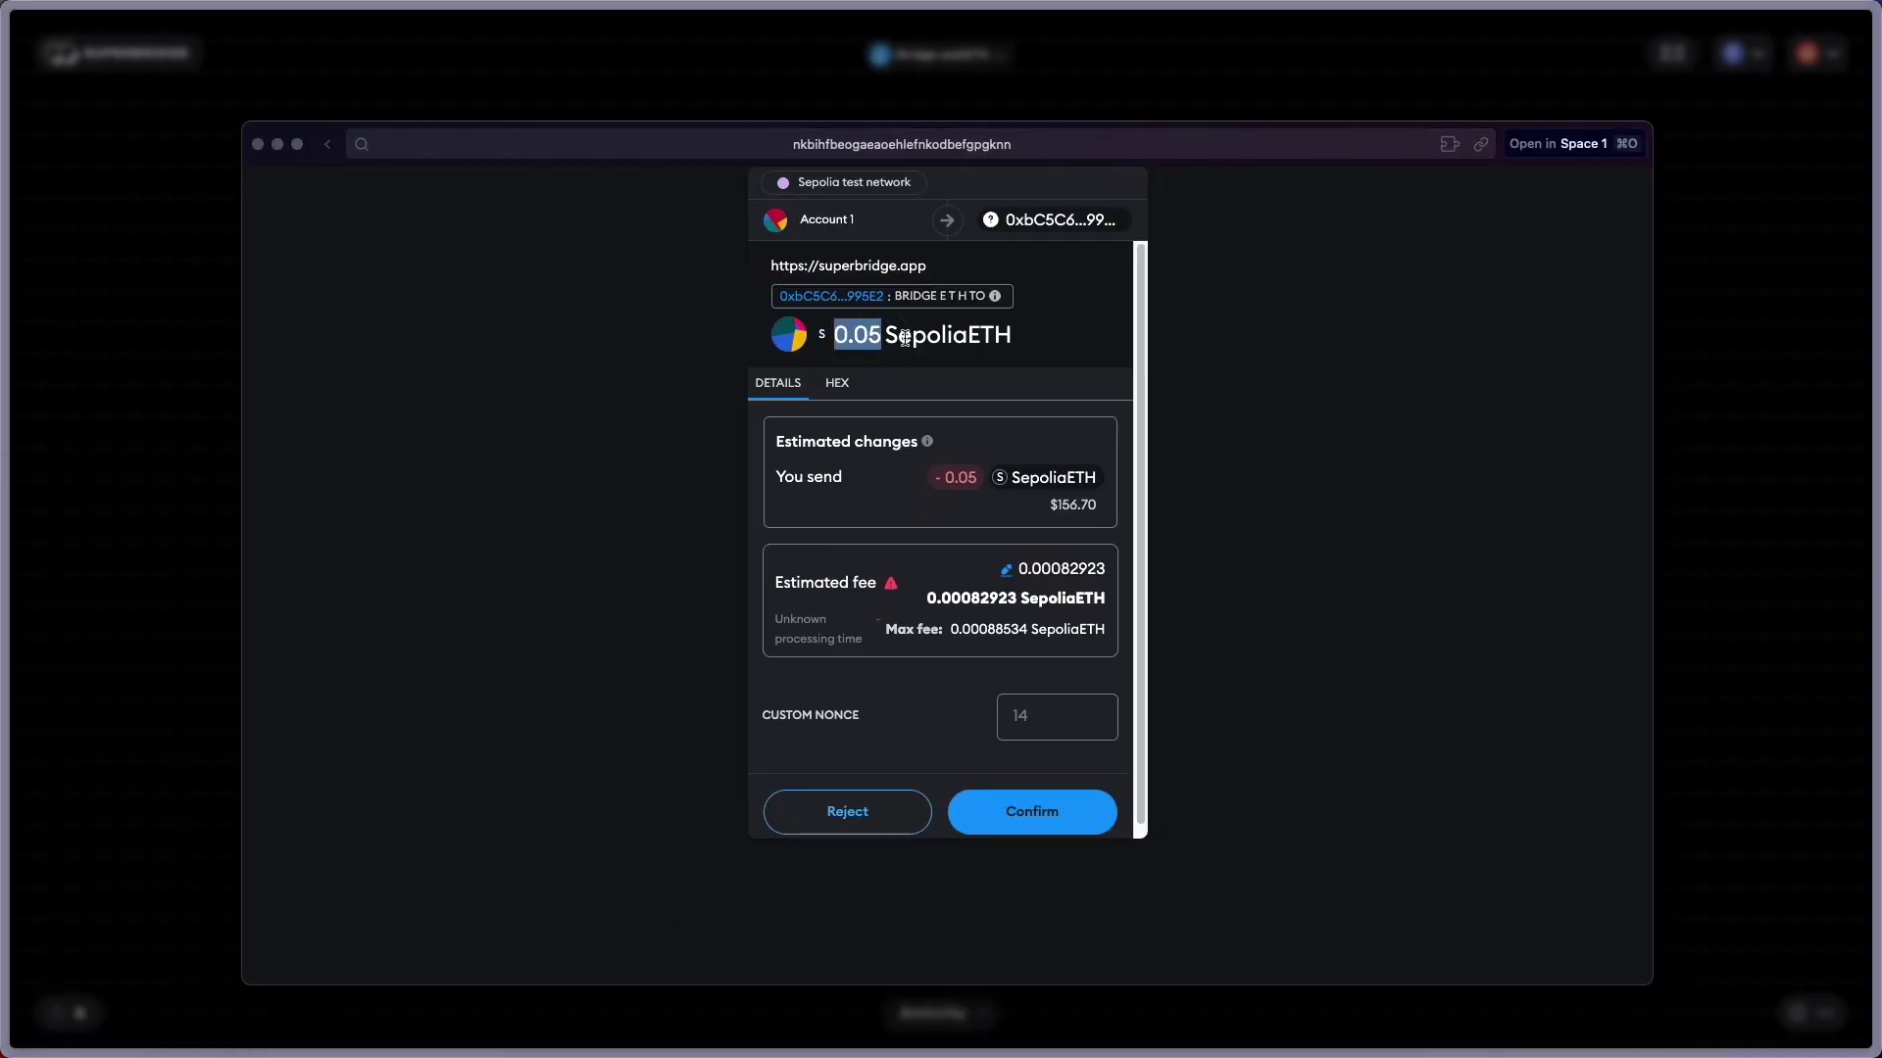
click(1058, 833)
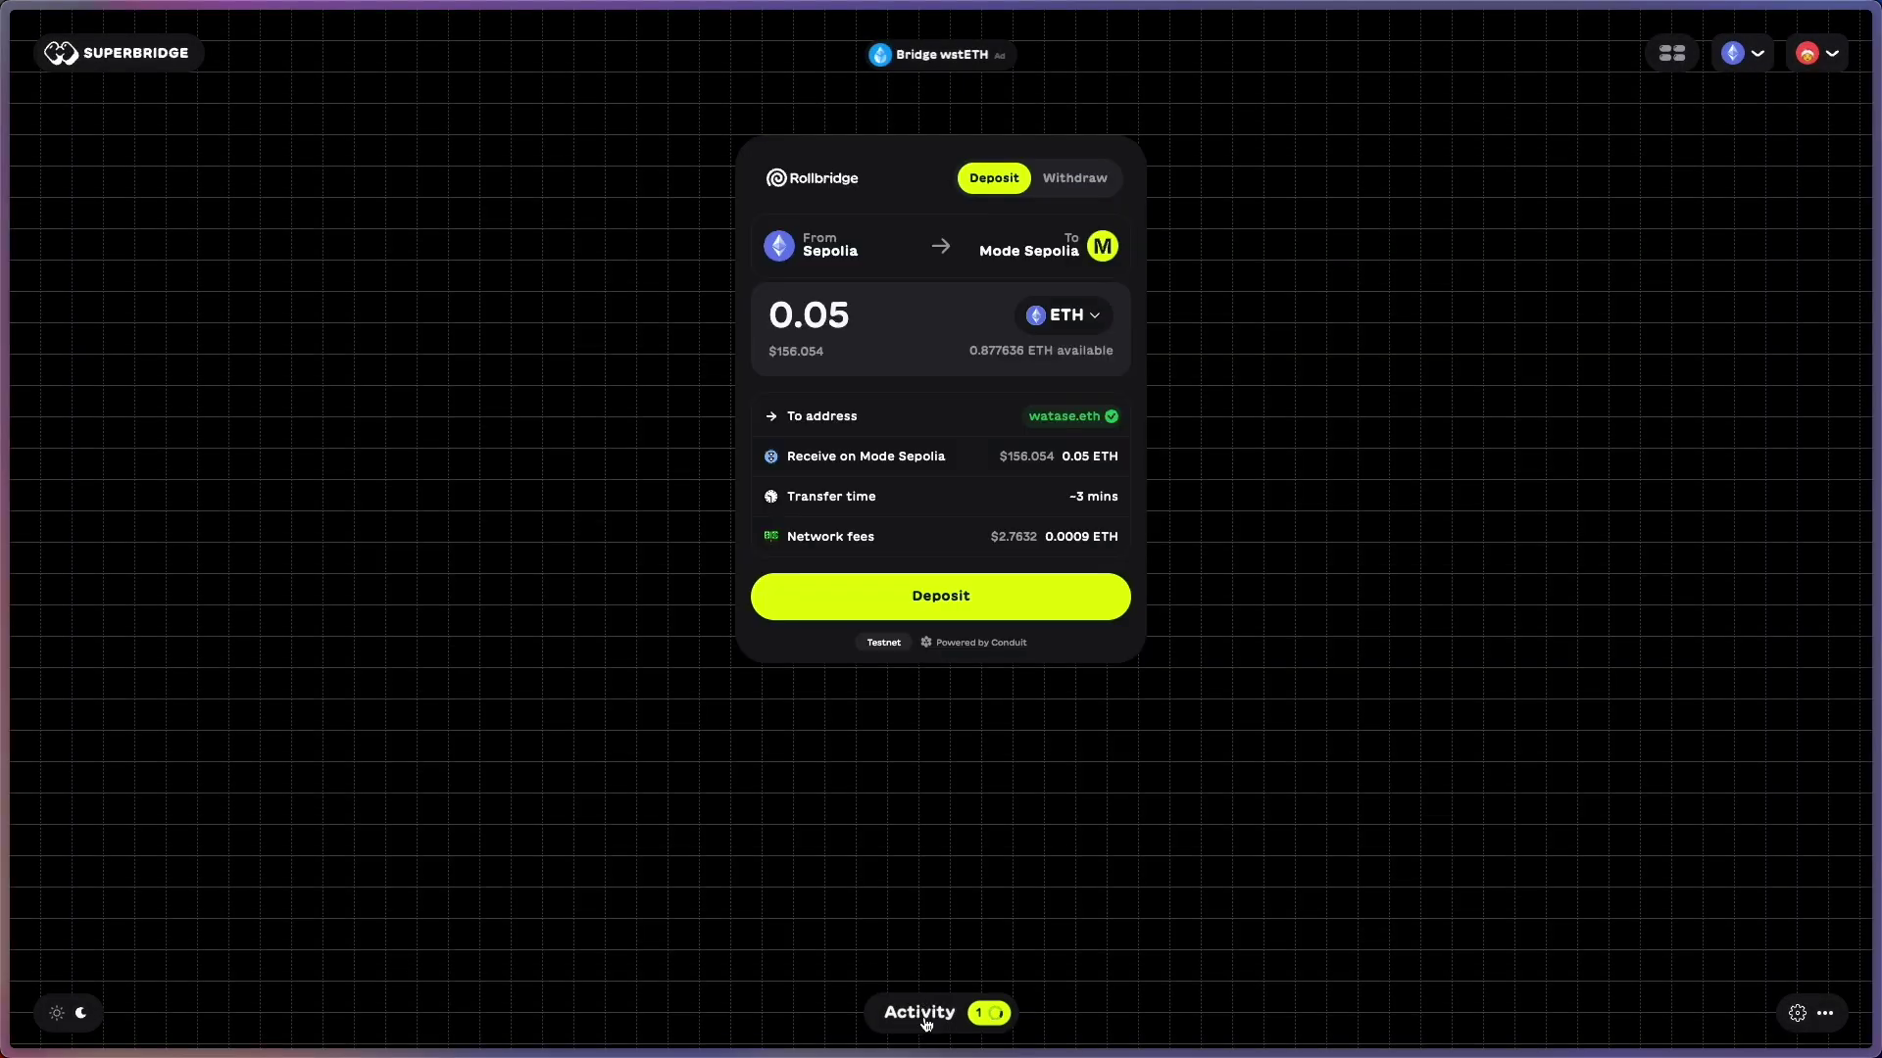
Check the bridge activity and expand the Mode Sepolia deposit to view its progress stages.
click(926, 1019)
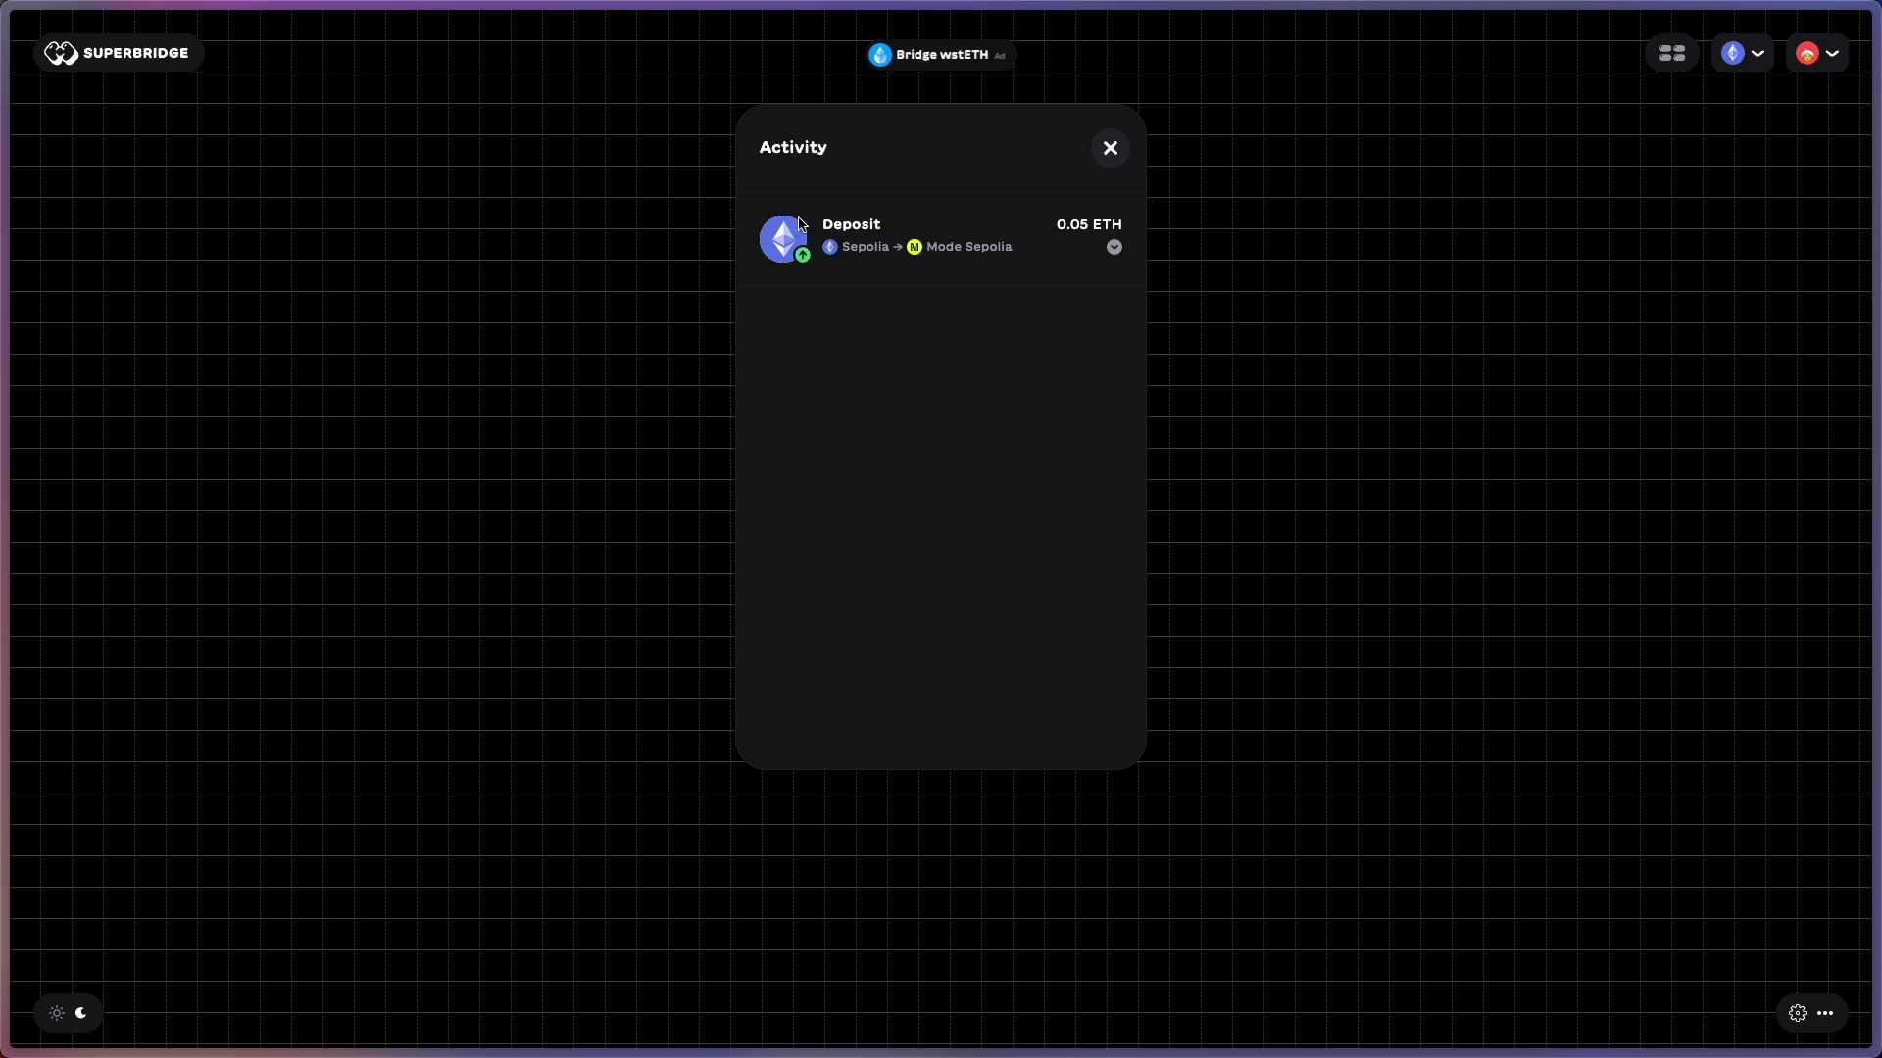
click(1117, 249)
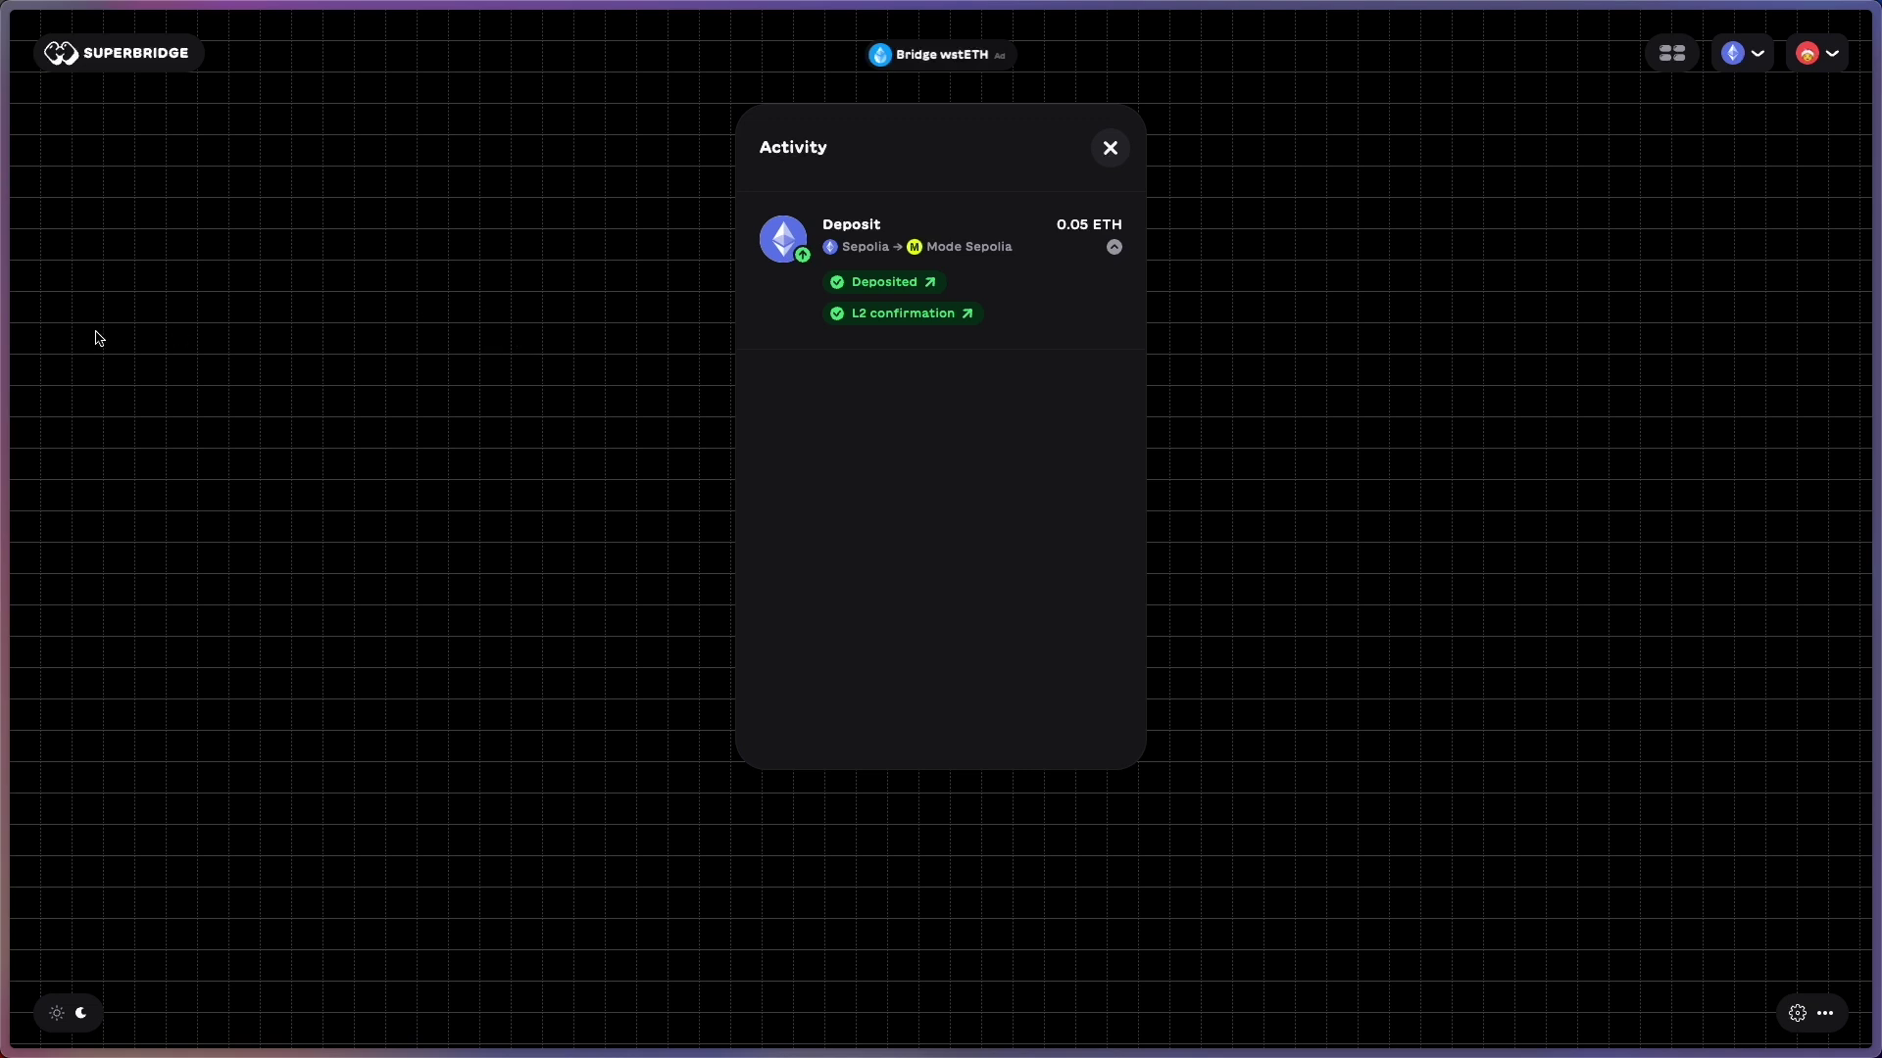
click(382, 433)
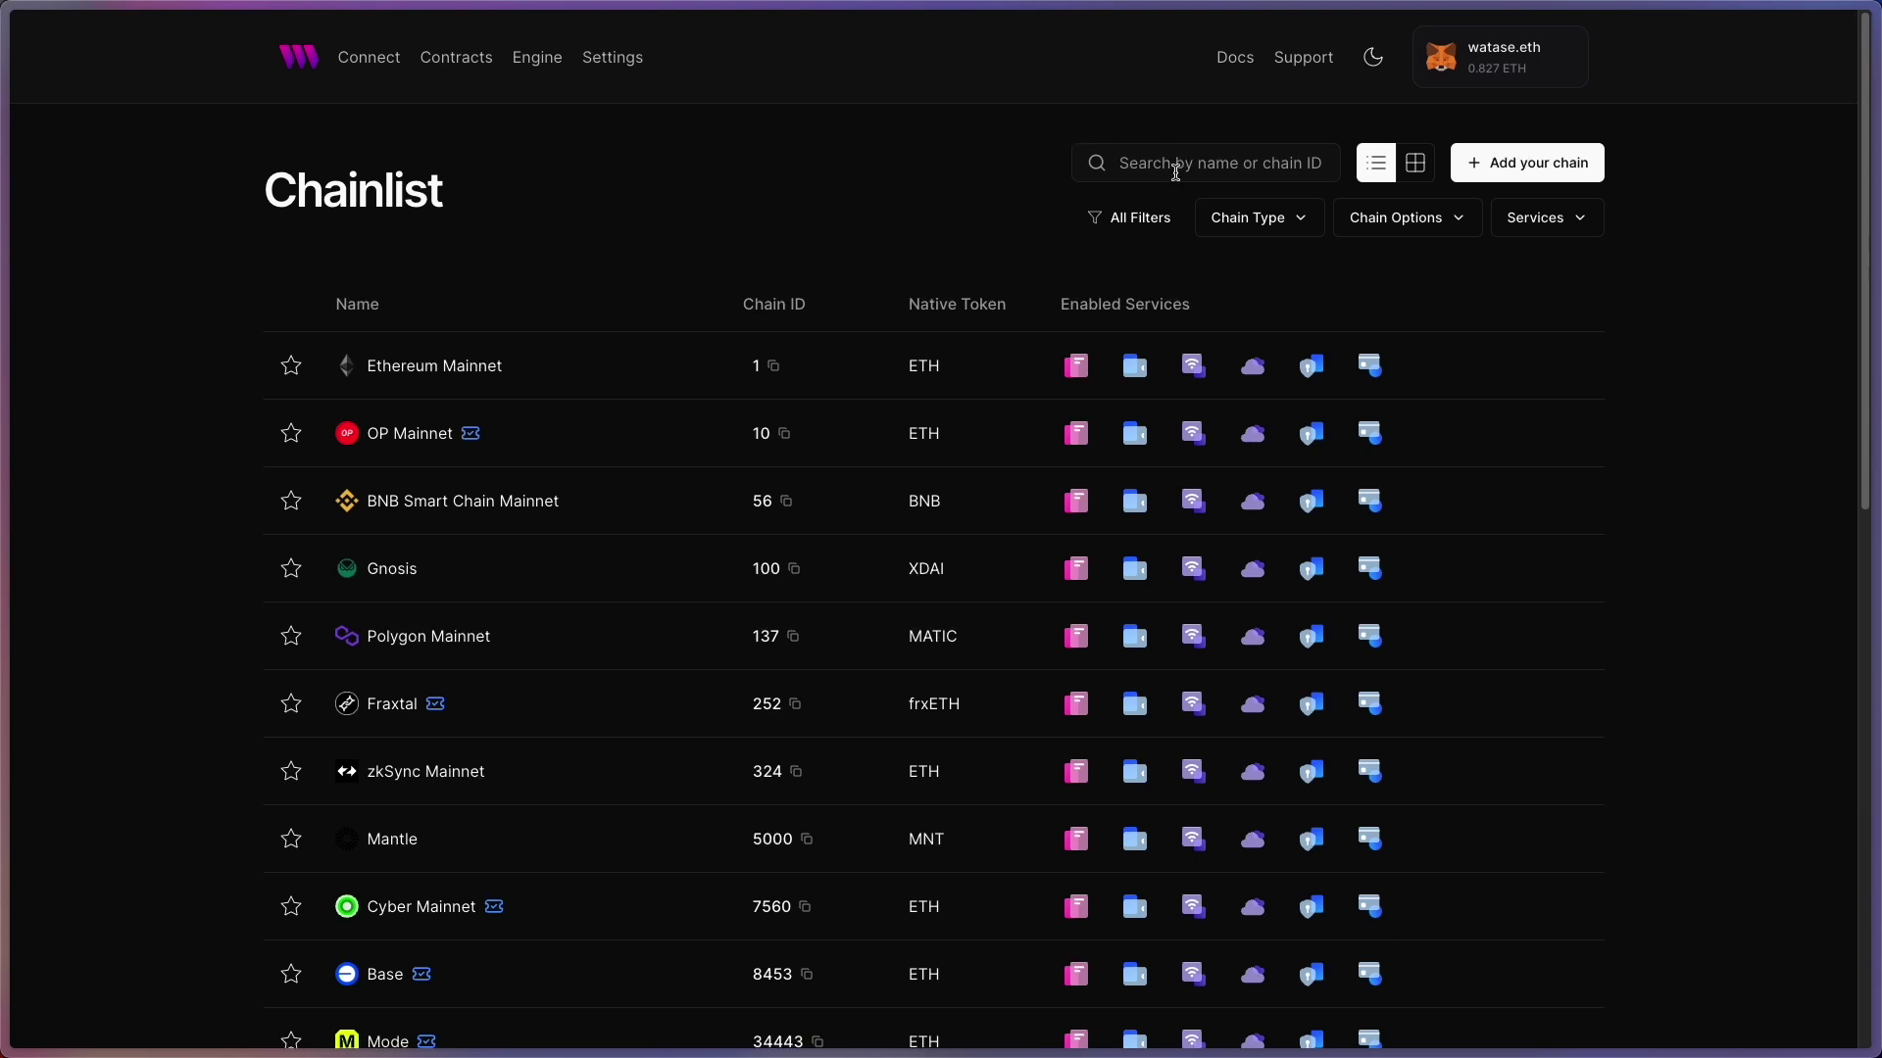
Search the Chainlist for "mode", open Mode Testnet and add it to the wallet, approving the network switch.
click(1247, 158)
text(mode)
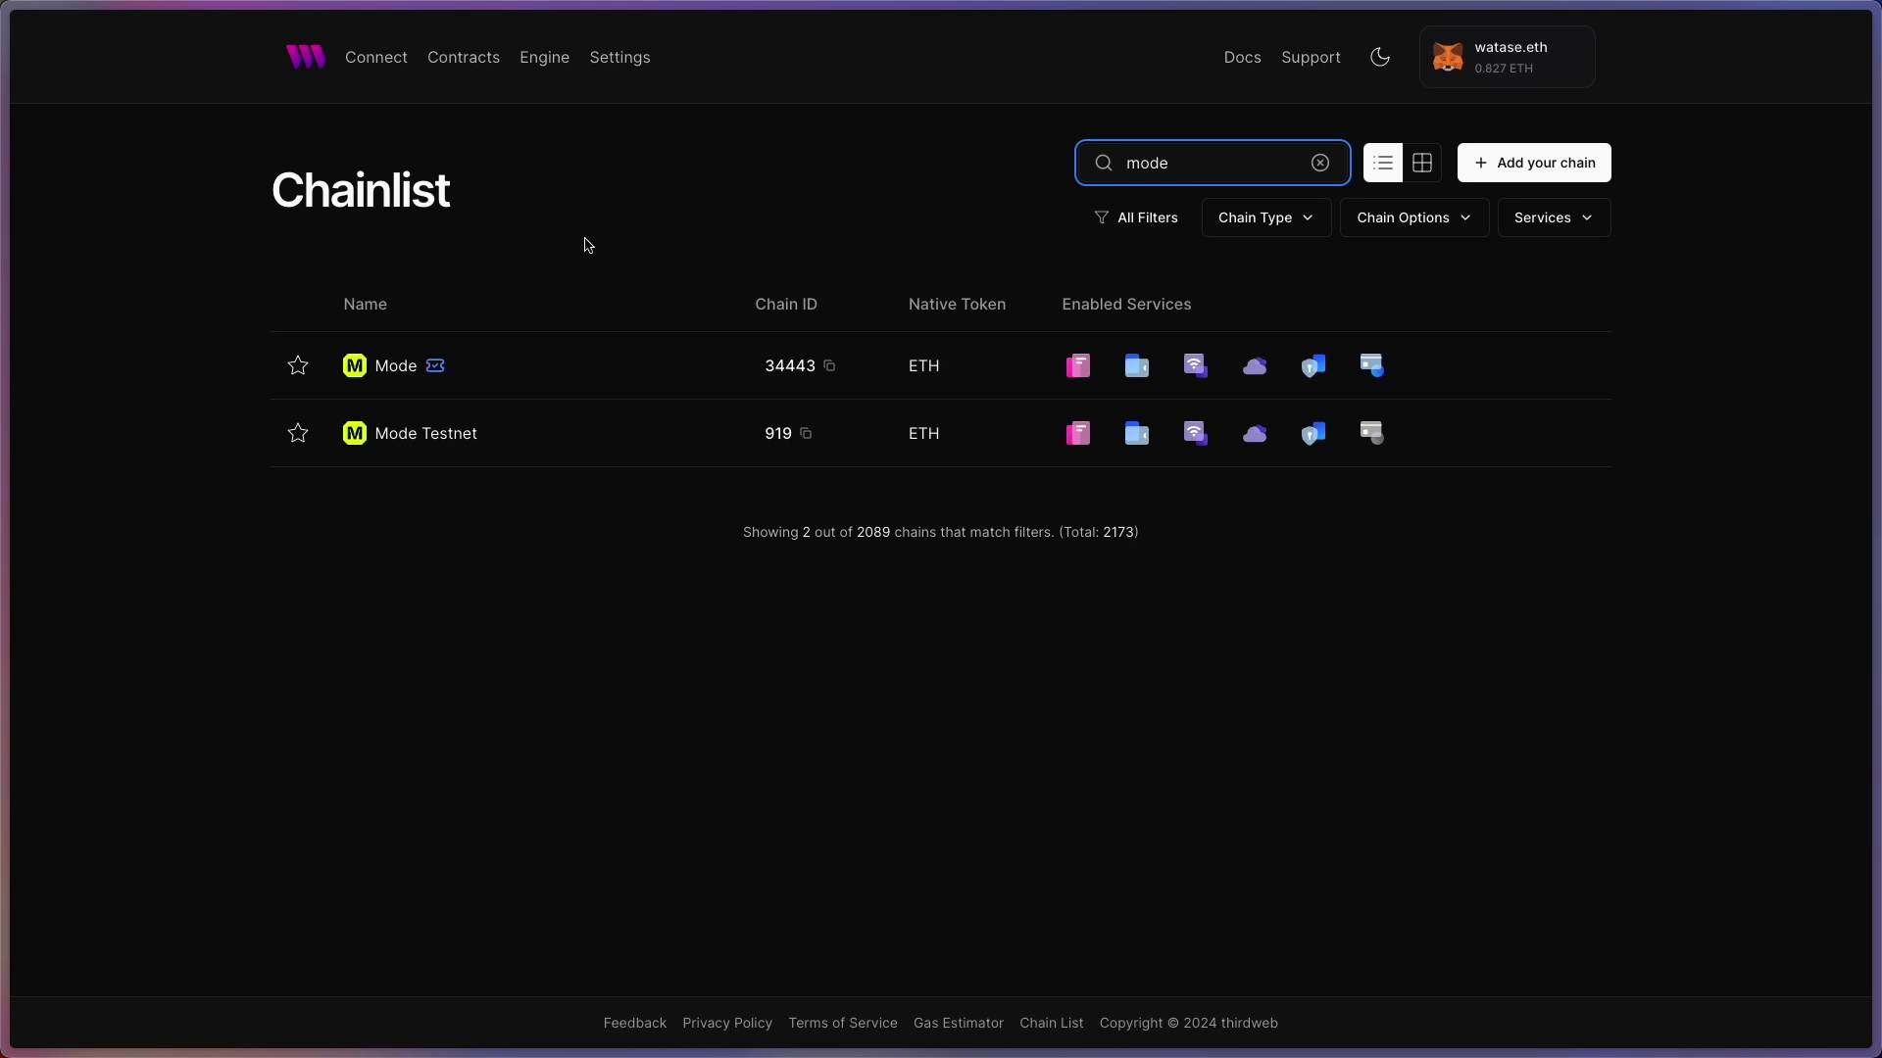
click(424, 441)
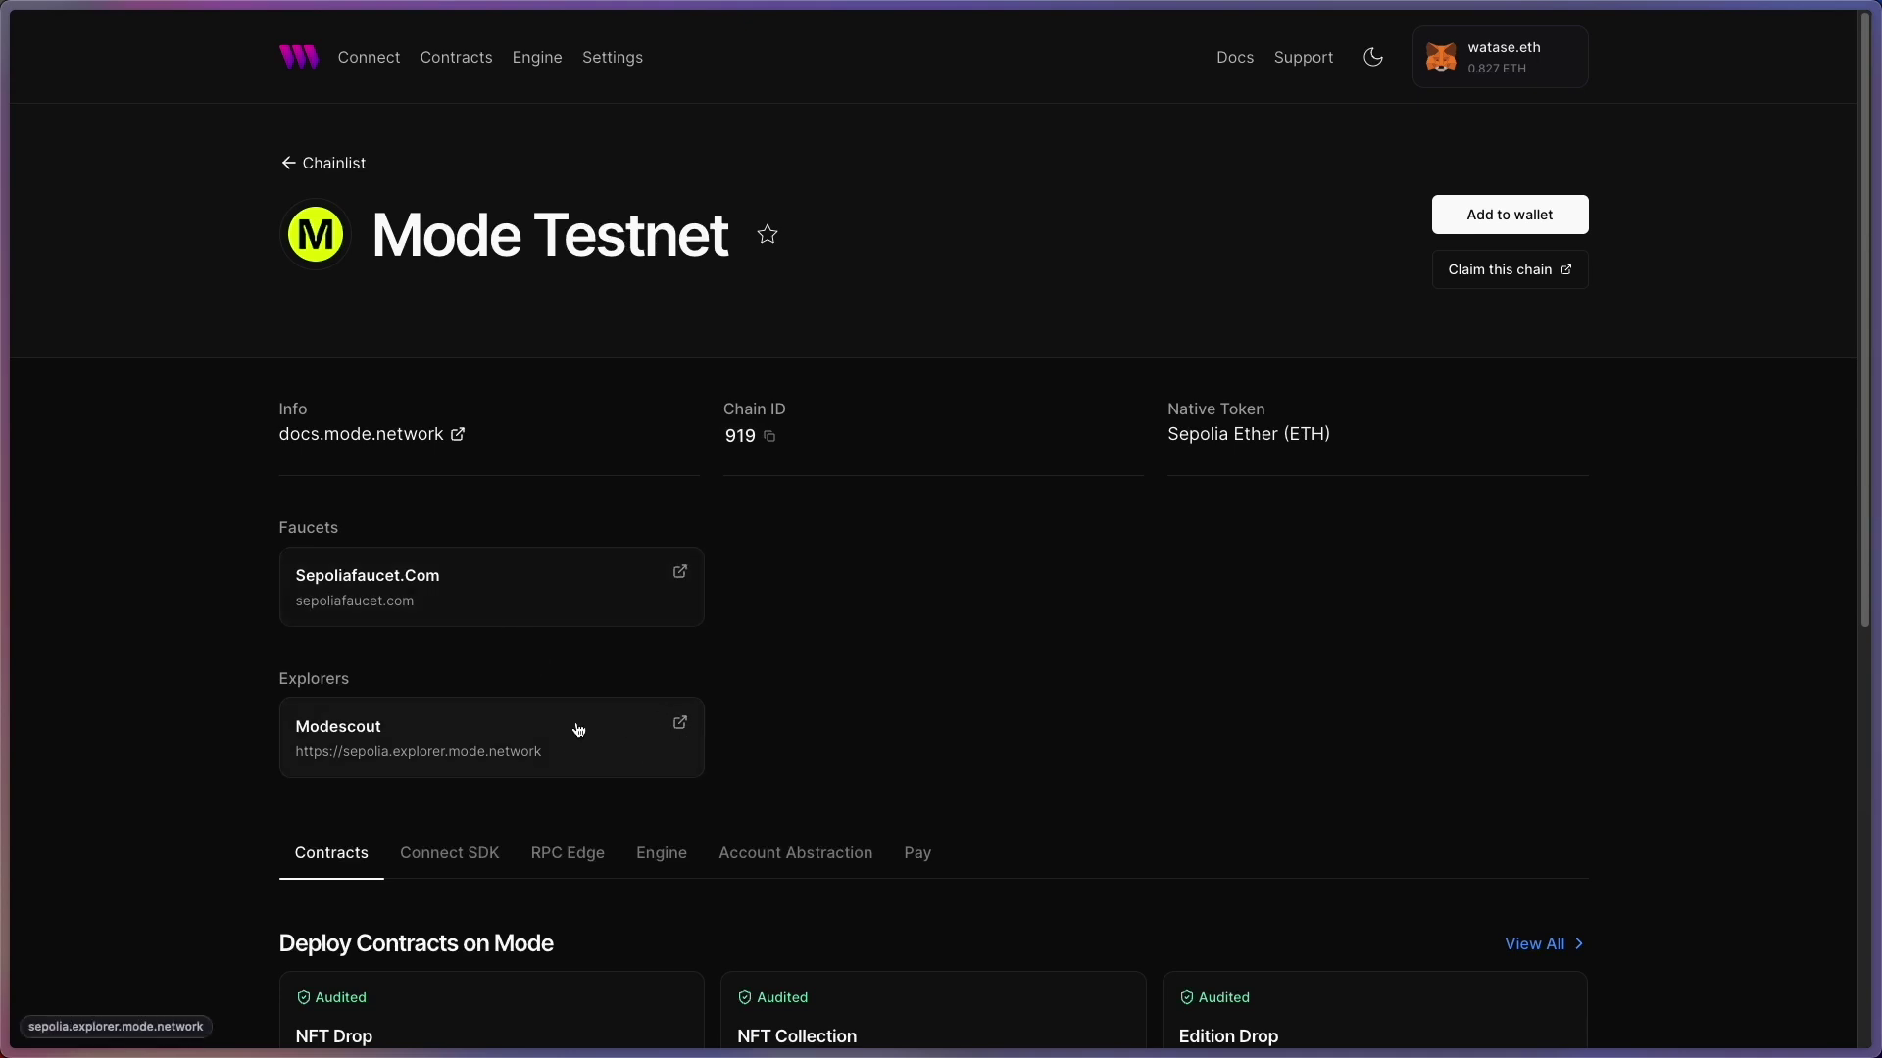
click(1536, 220)
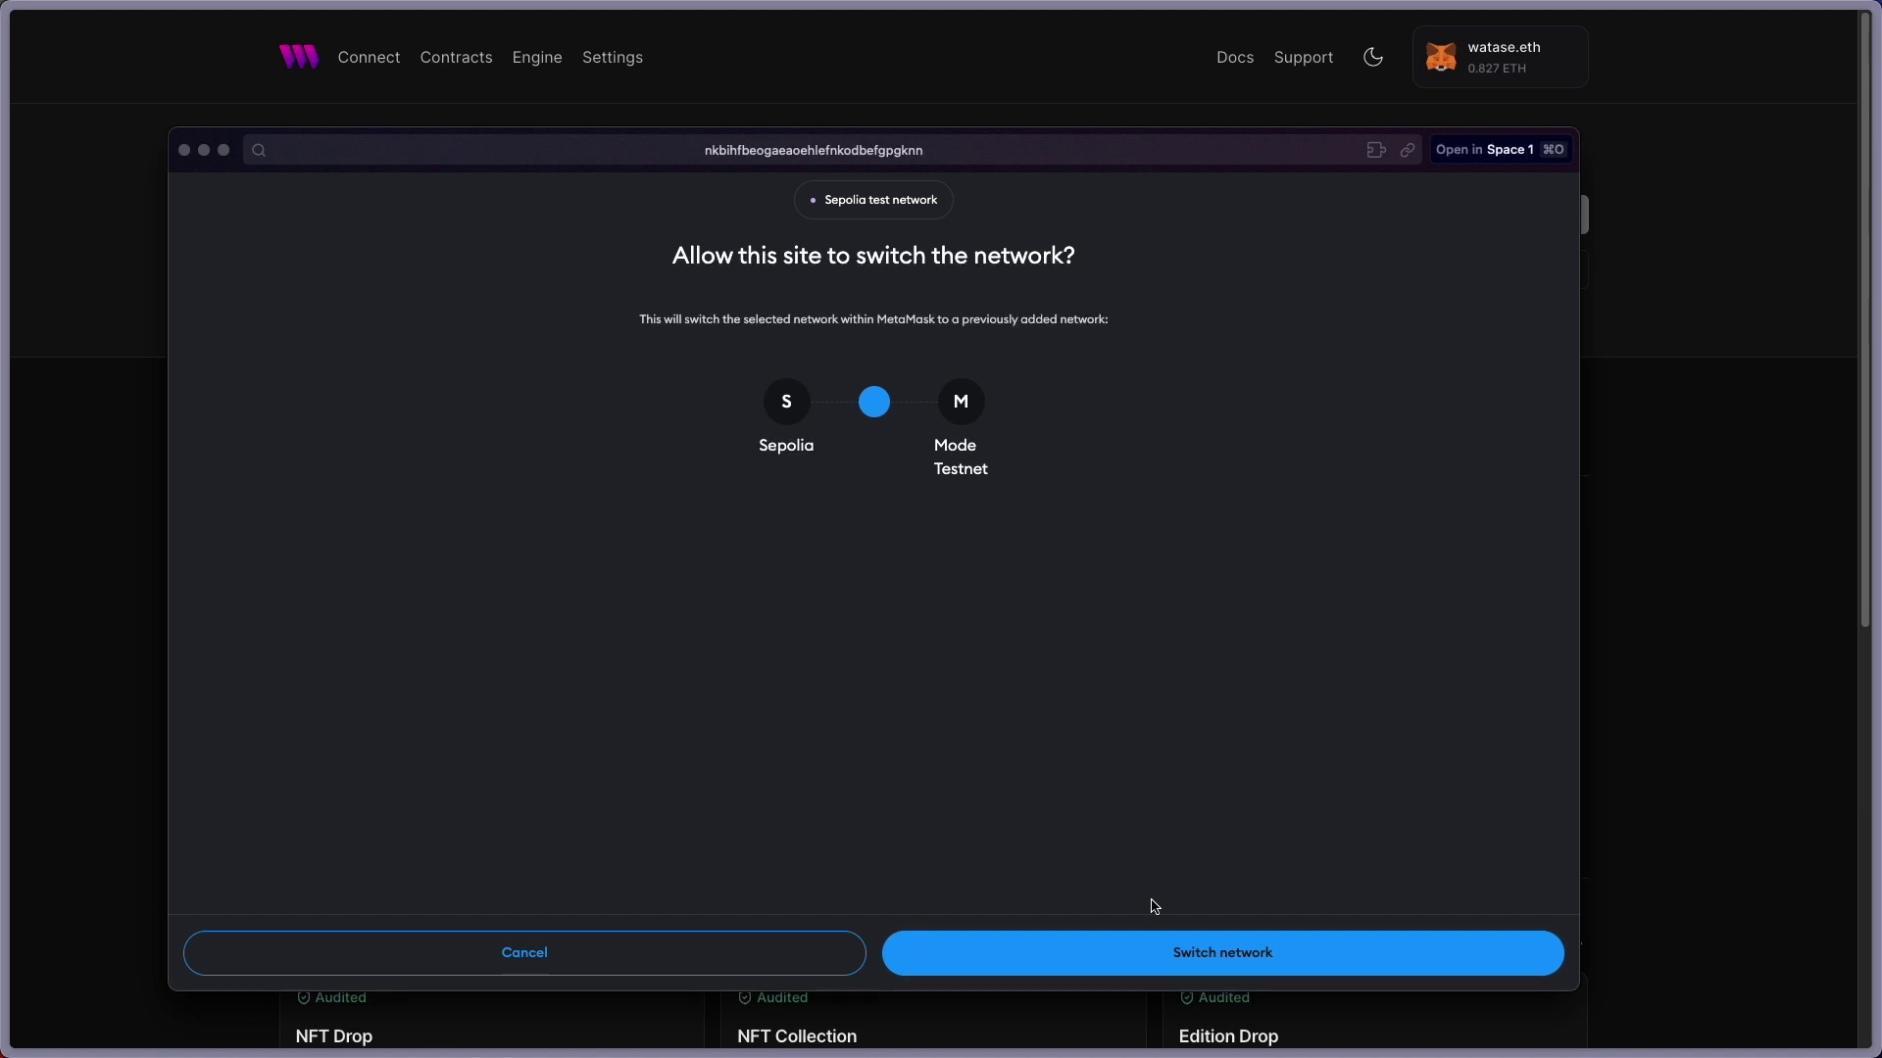
click(1181, 951)
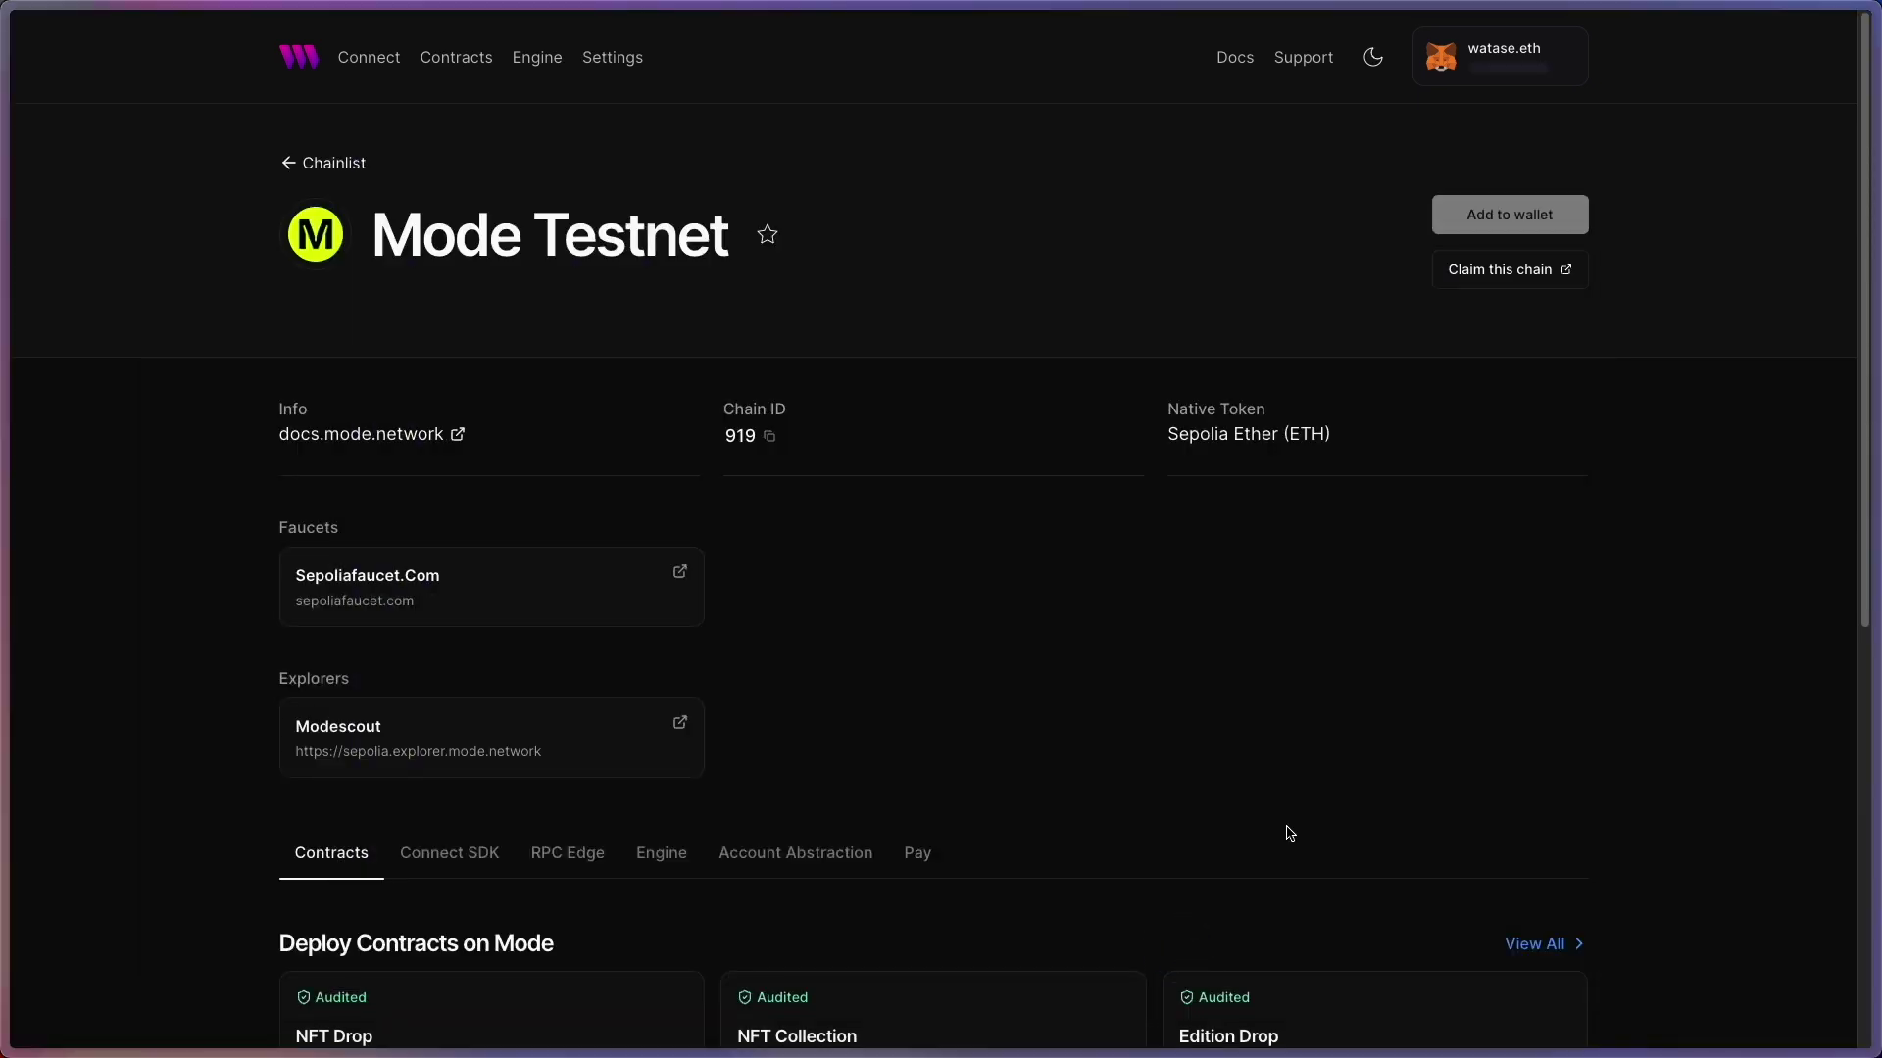
Open the ERC20 Token contract from the contracts offered for deployment on Mode.
scroll(1147, 630, down, 5)
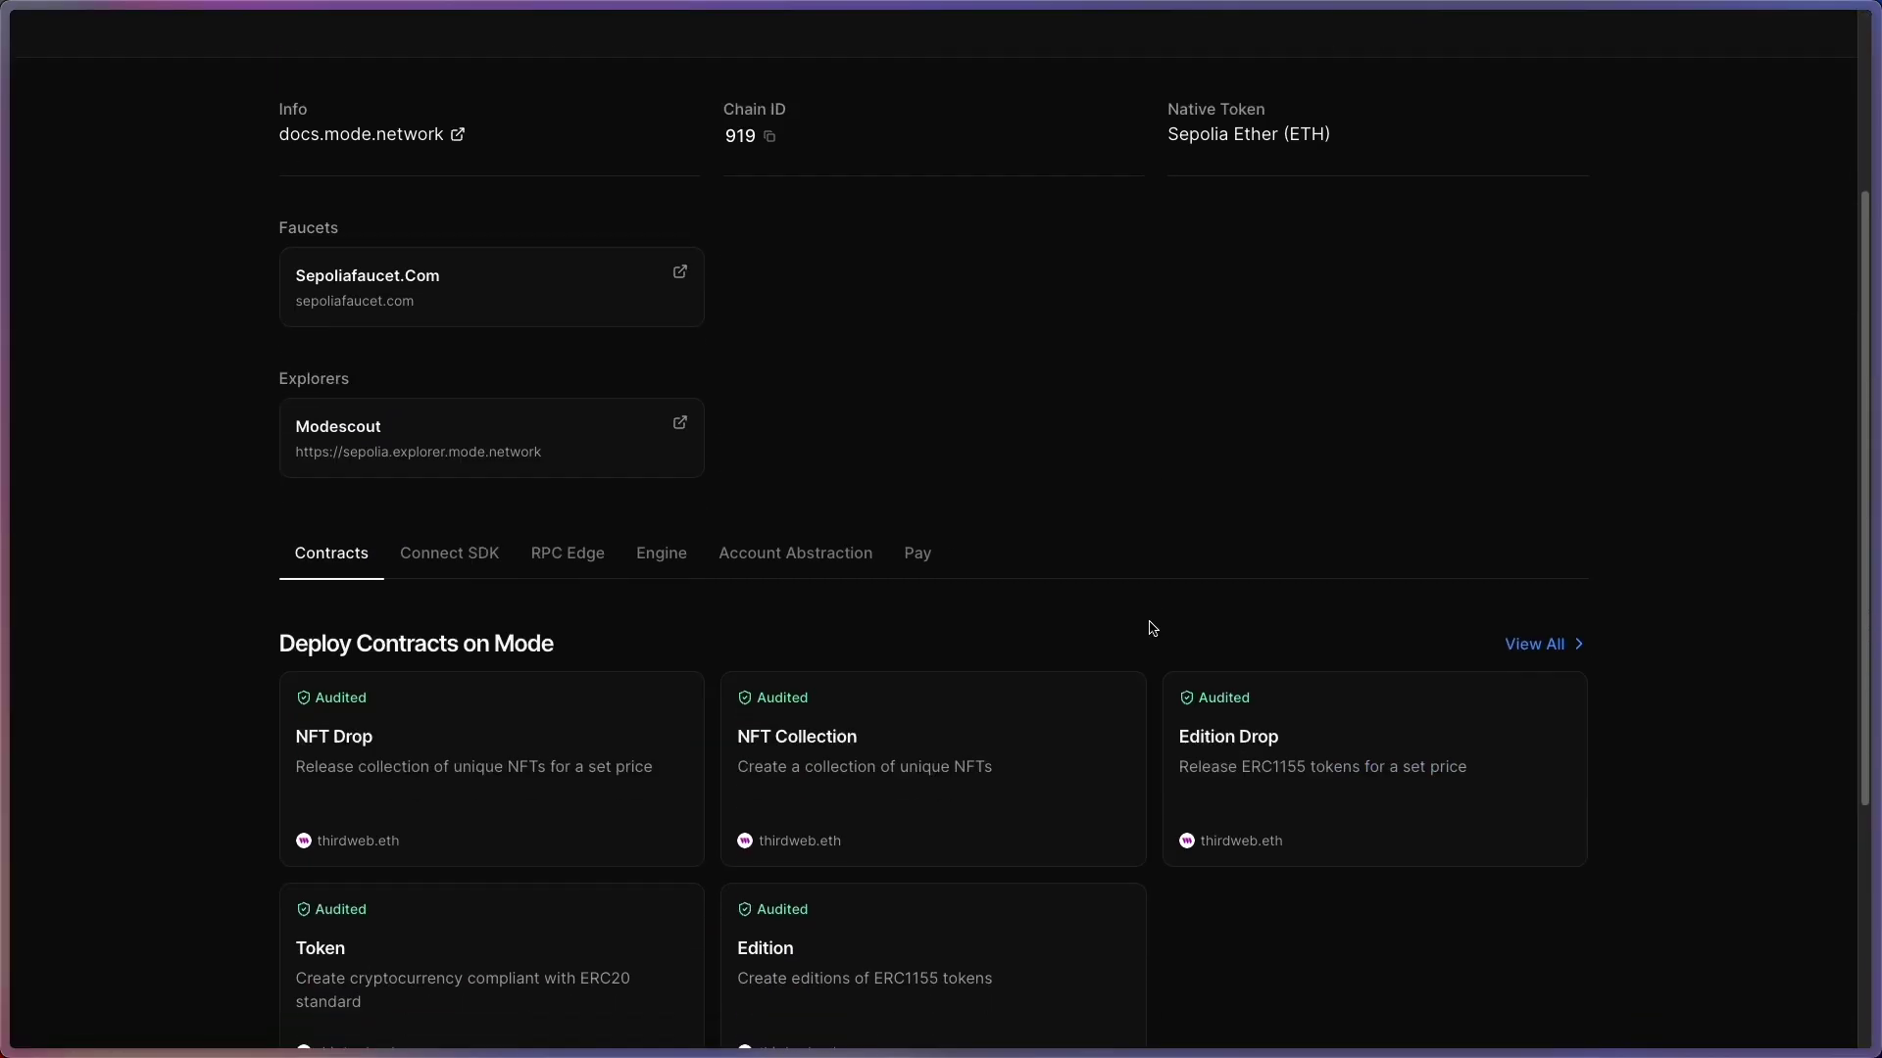
scroll(276, 515, down, 1)
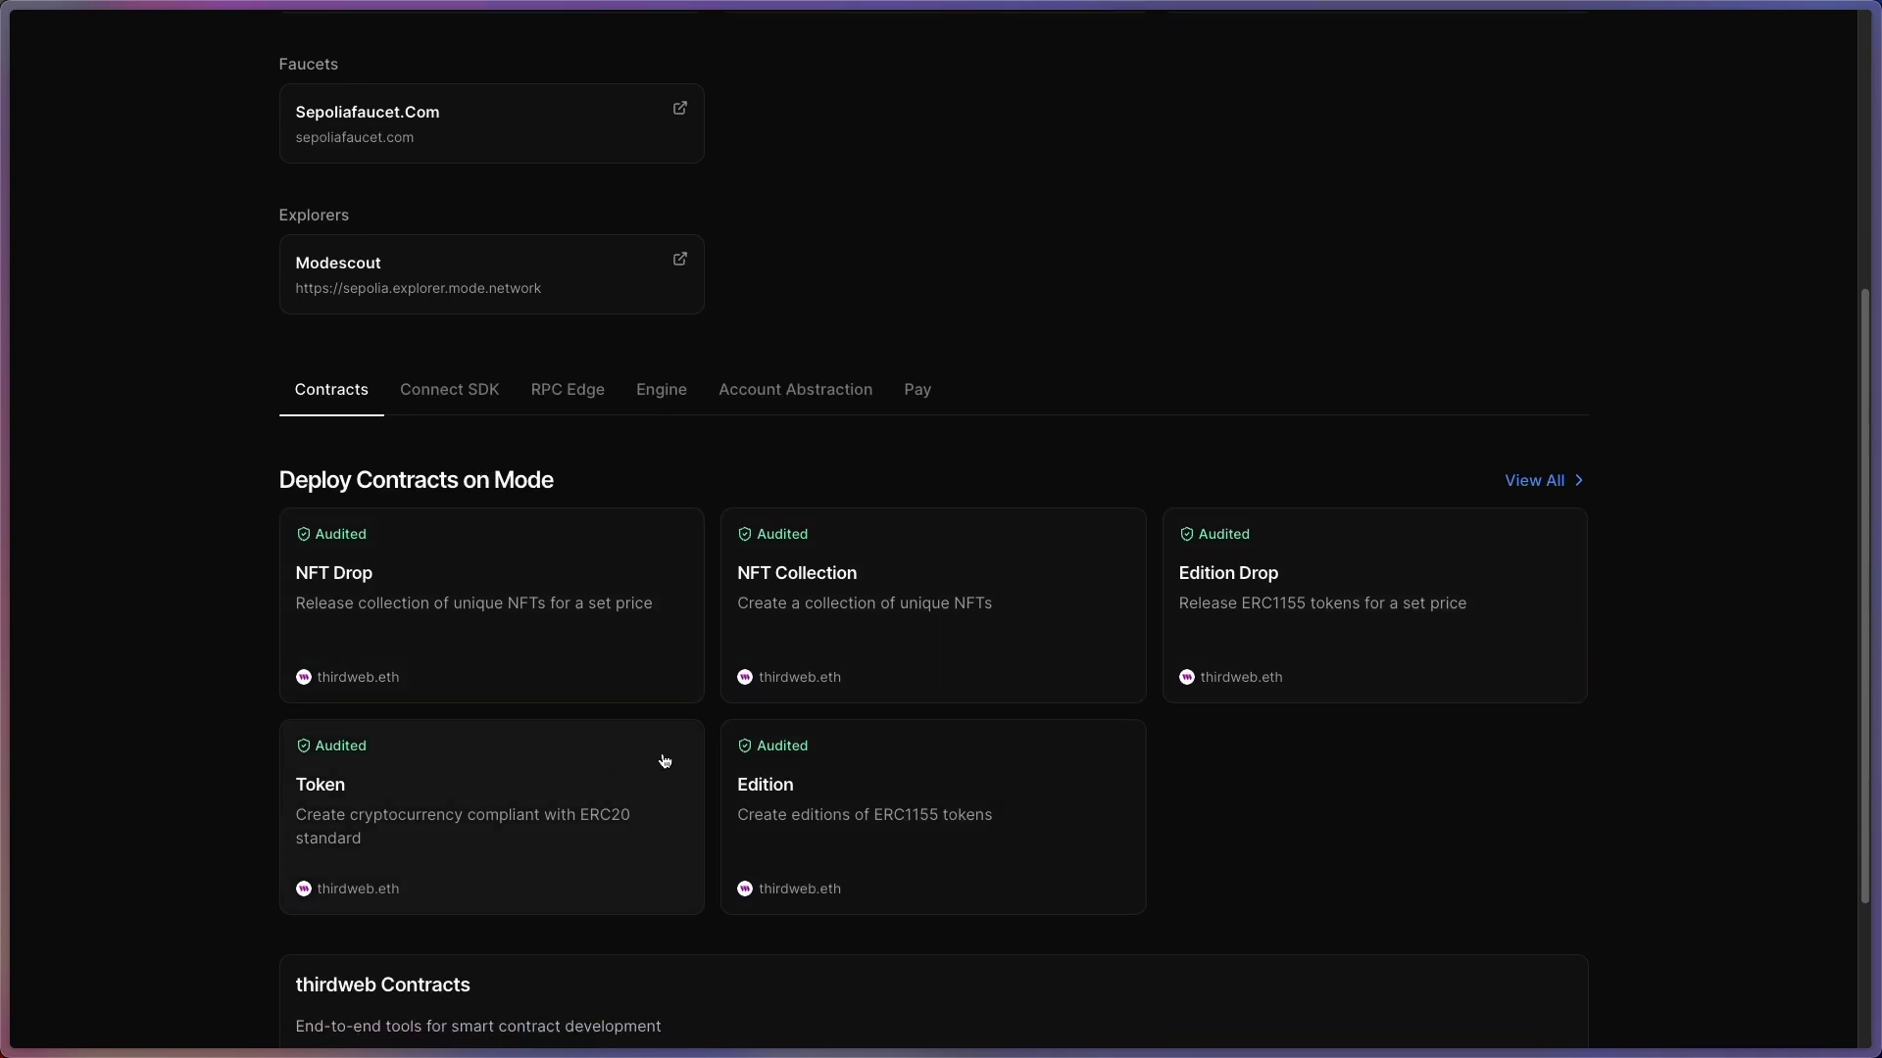
scroll(491, 678, down, 1)
scroll(491, 678, down, 2)
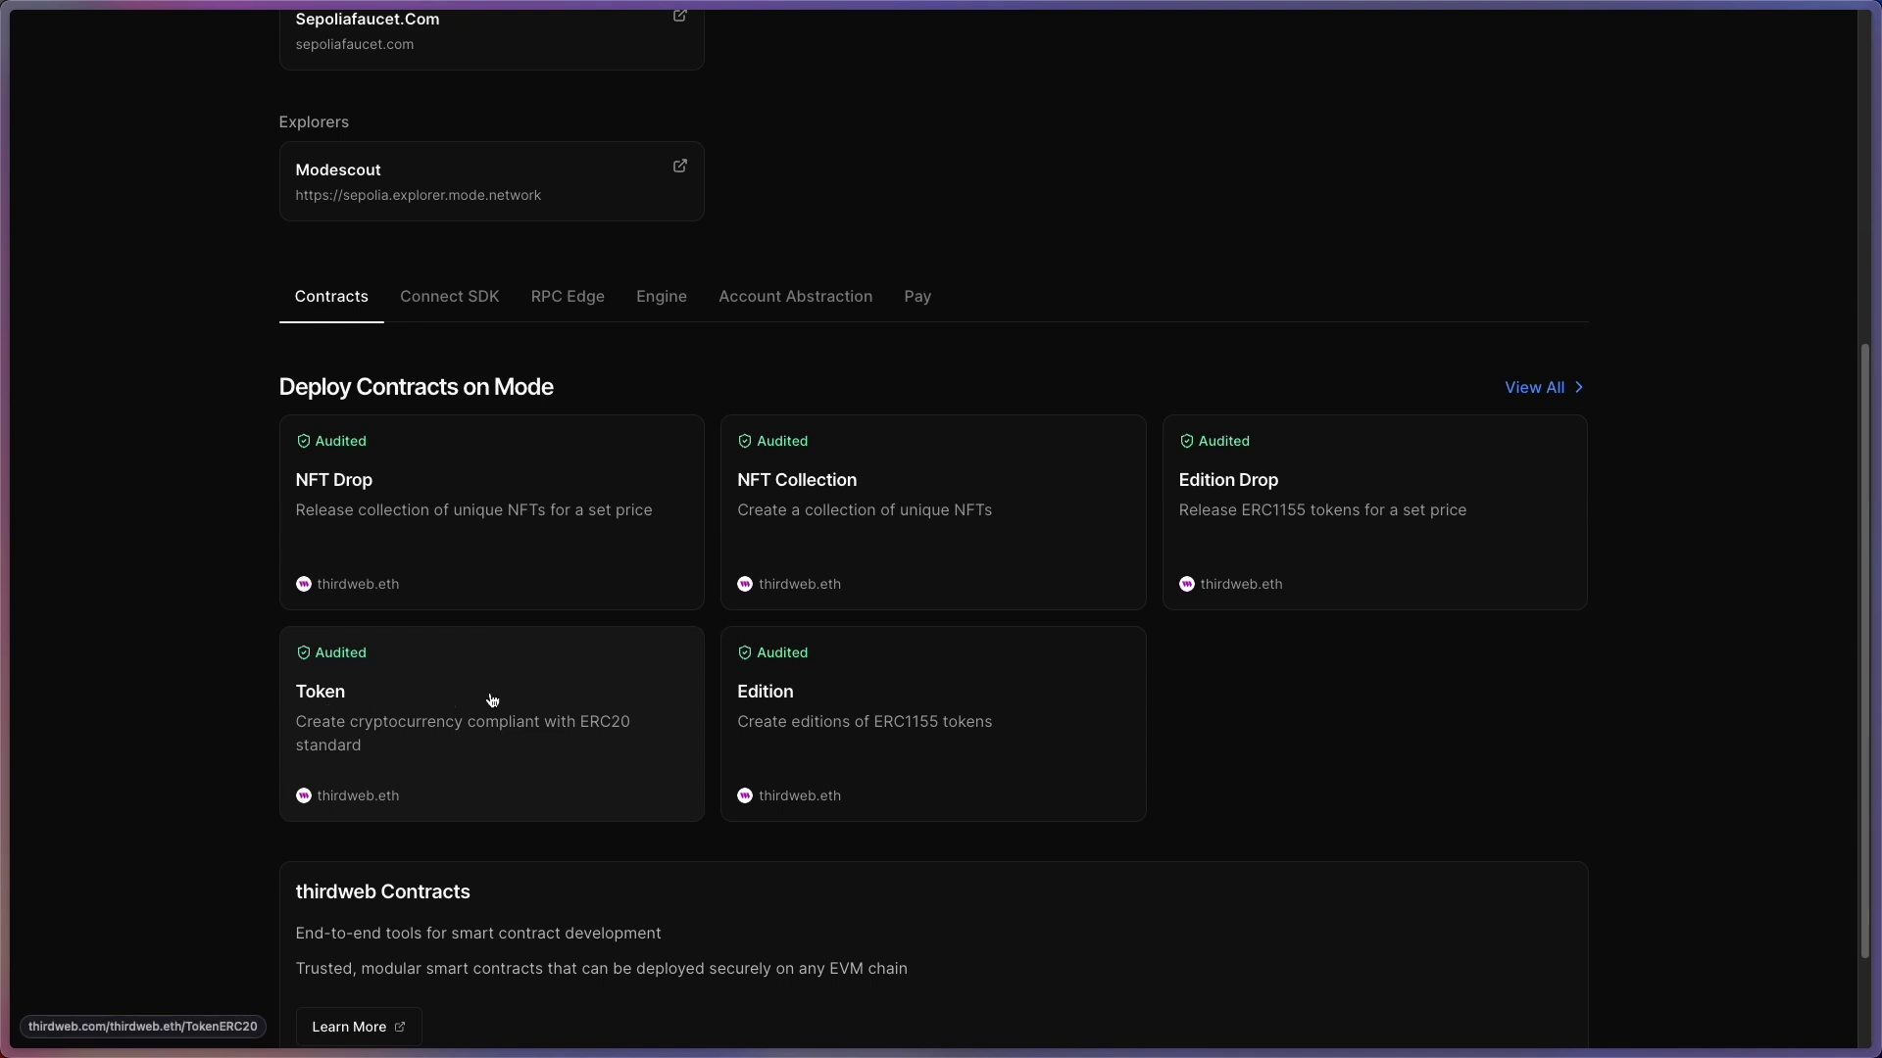
click(547, 689)
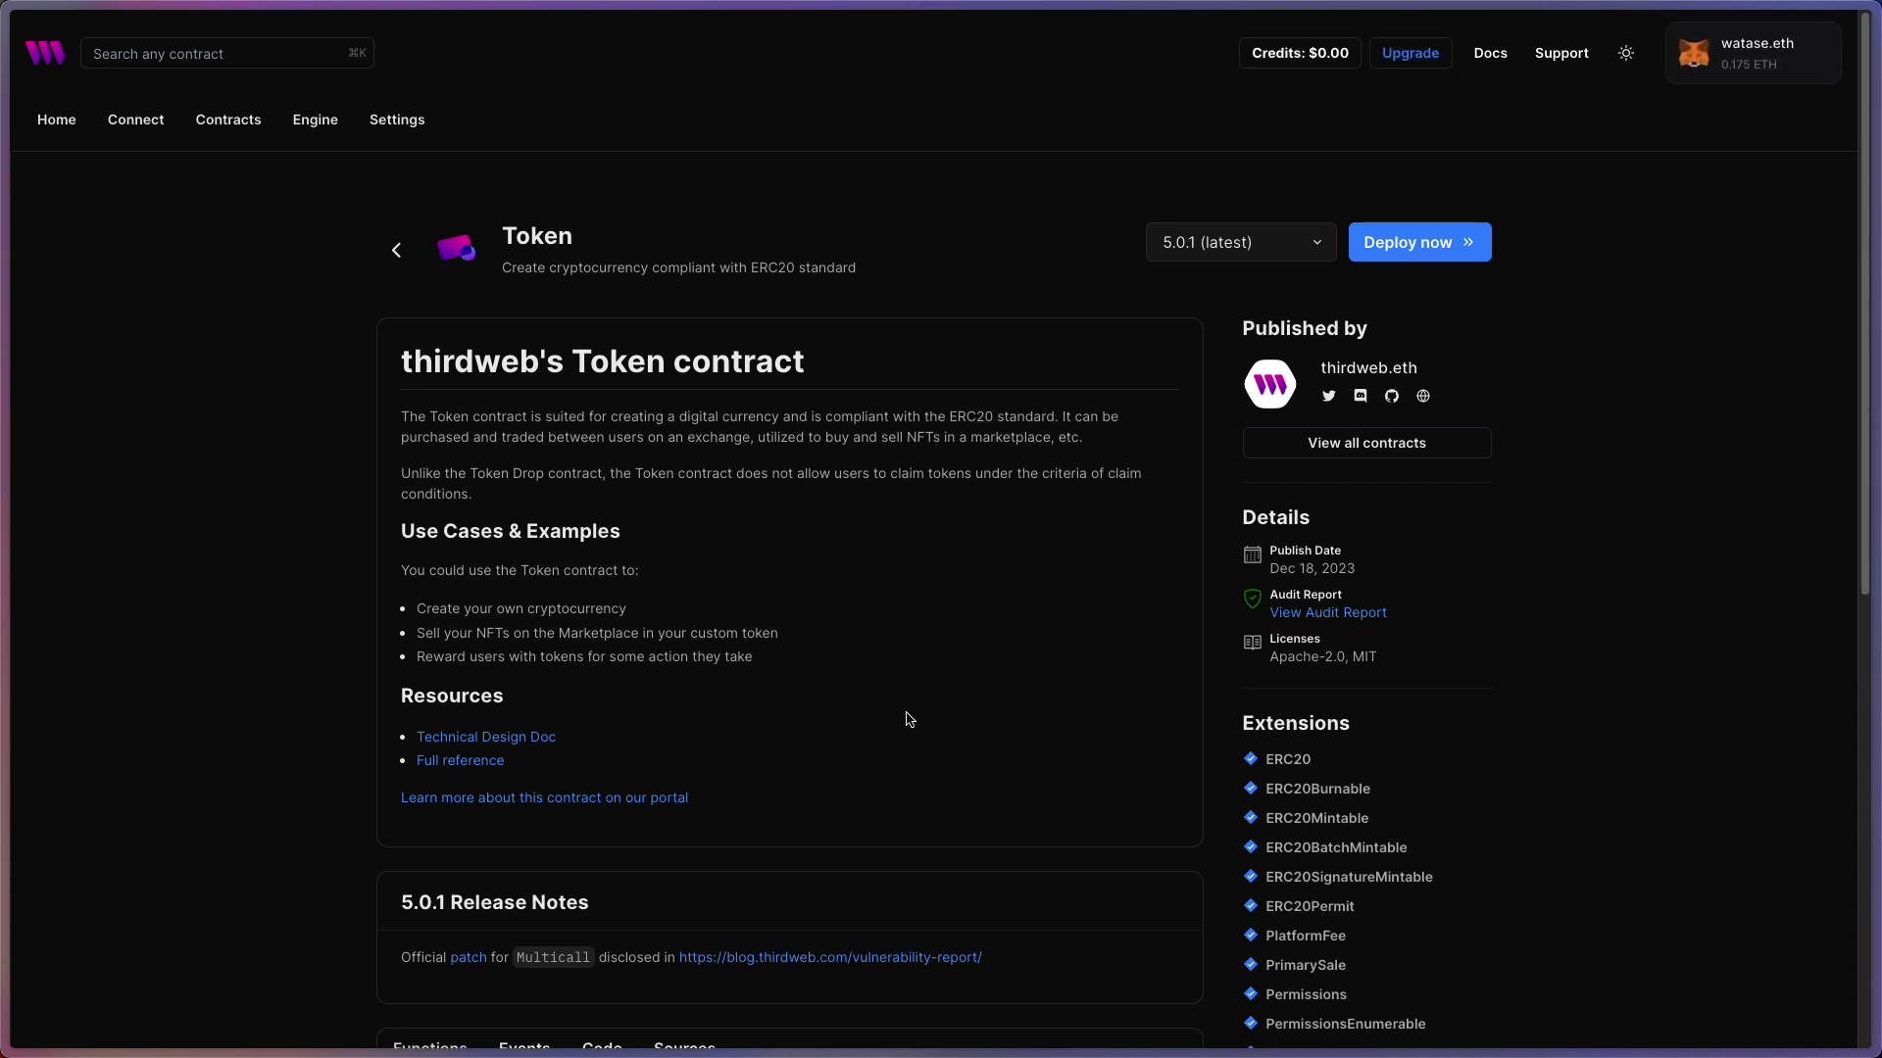
Examine the Token contract's functions, events, code and source files.
scroll(852, 725, down, 8)
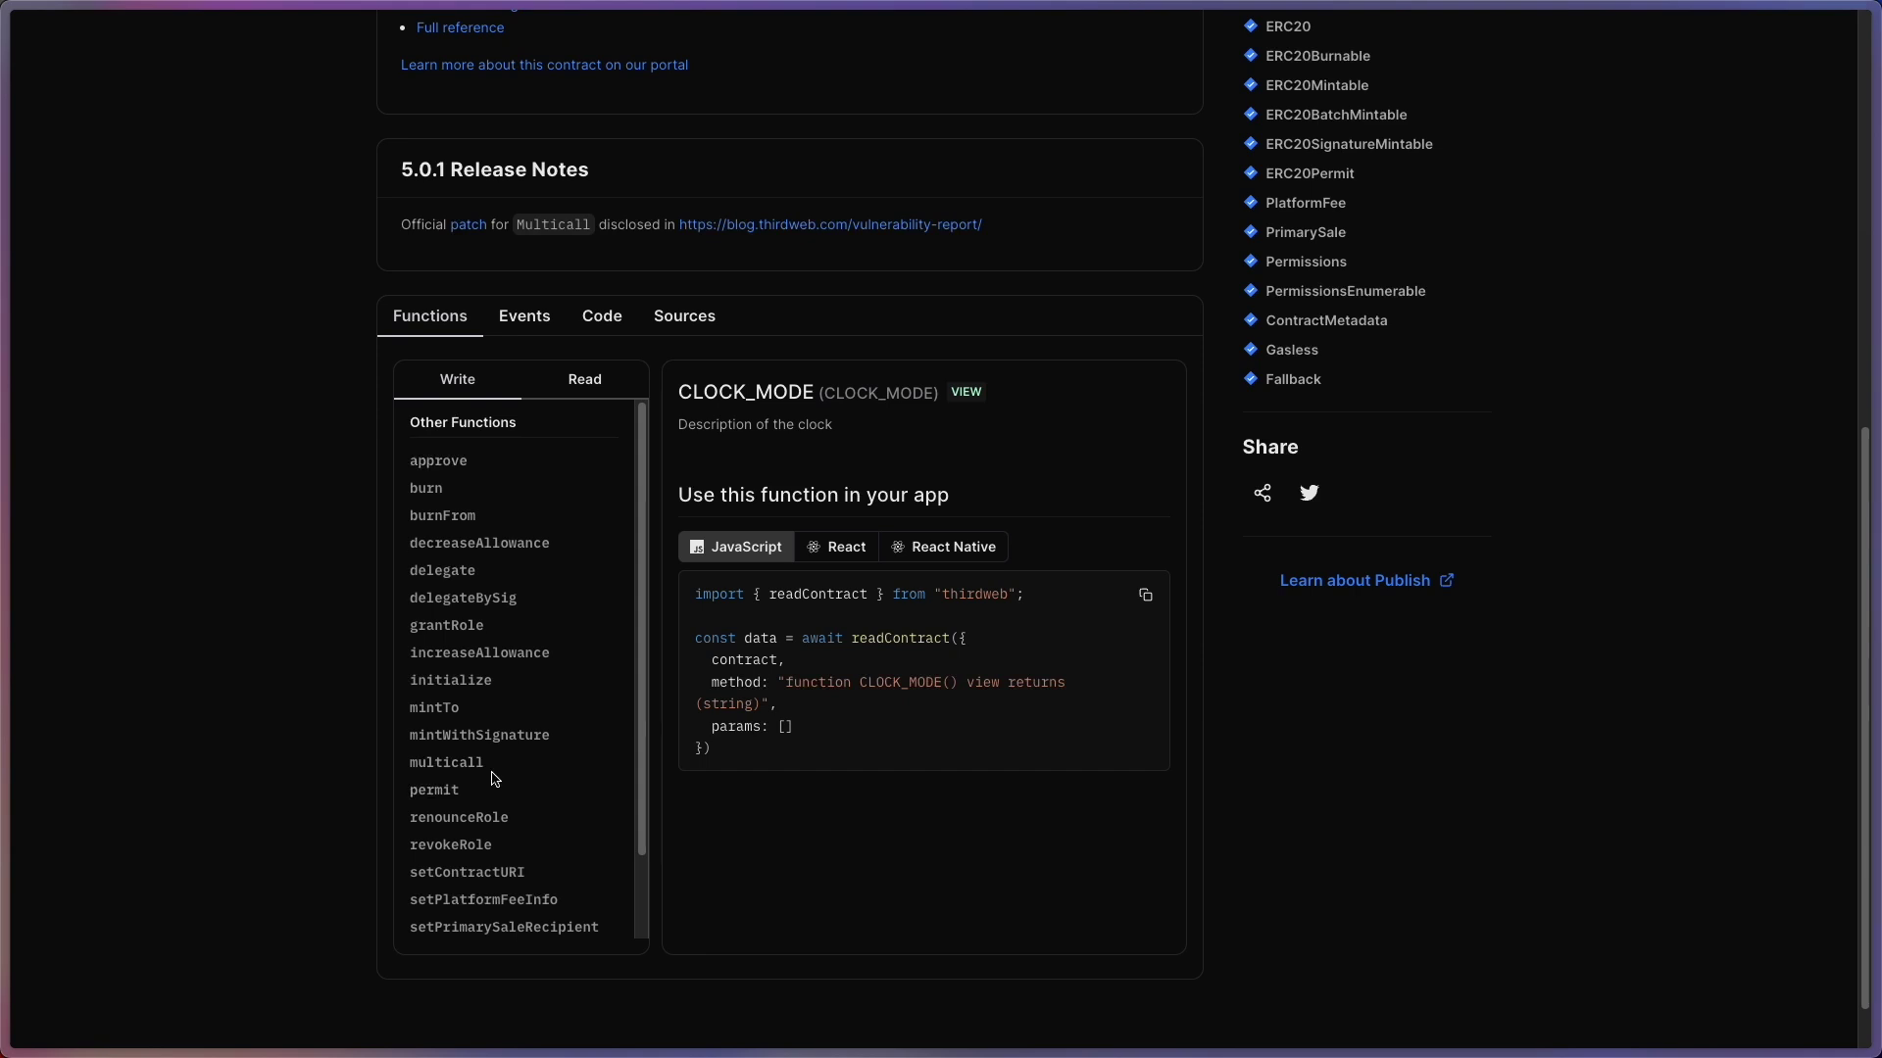
click(525, 329)
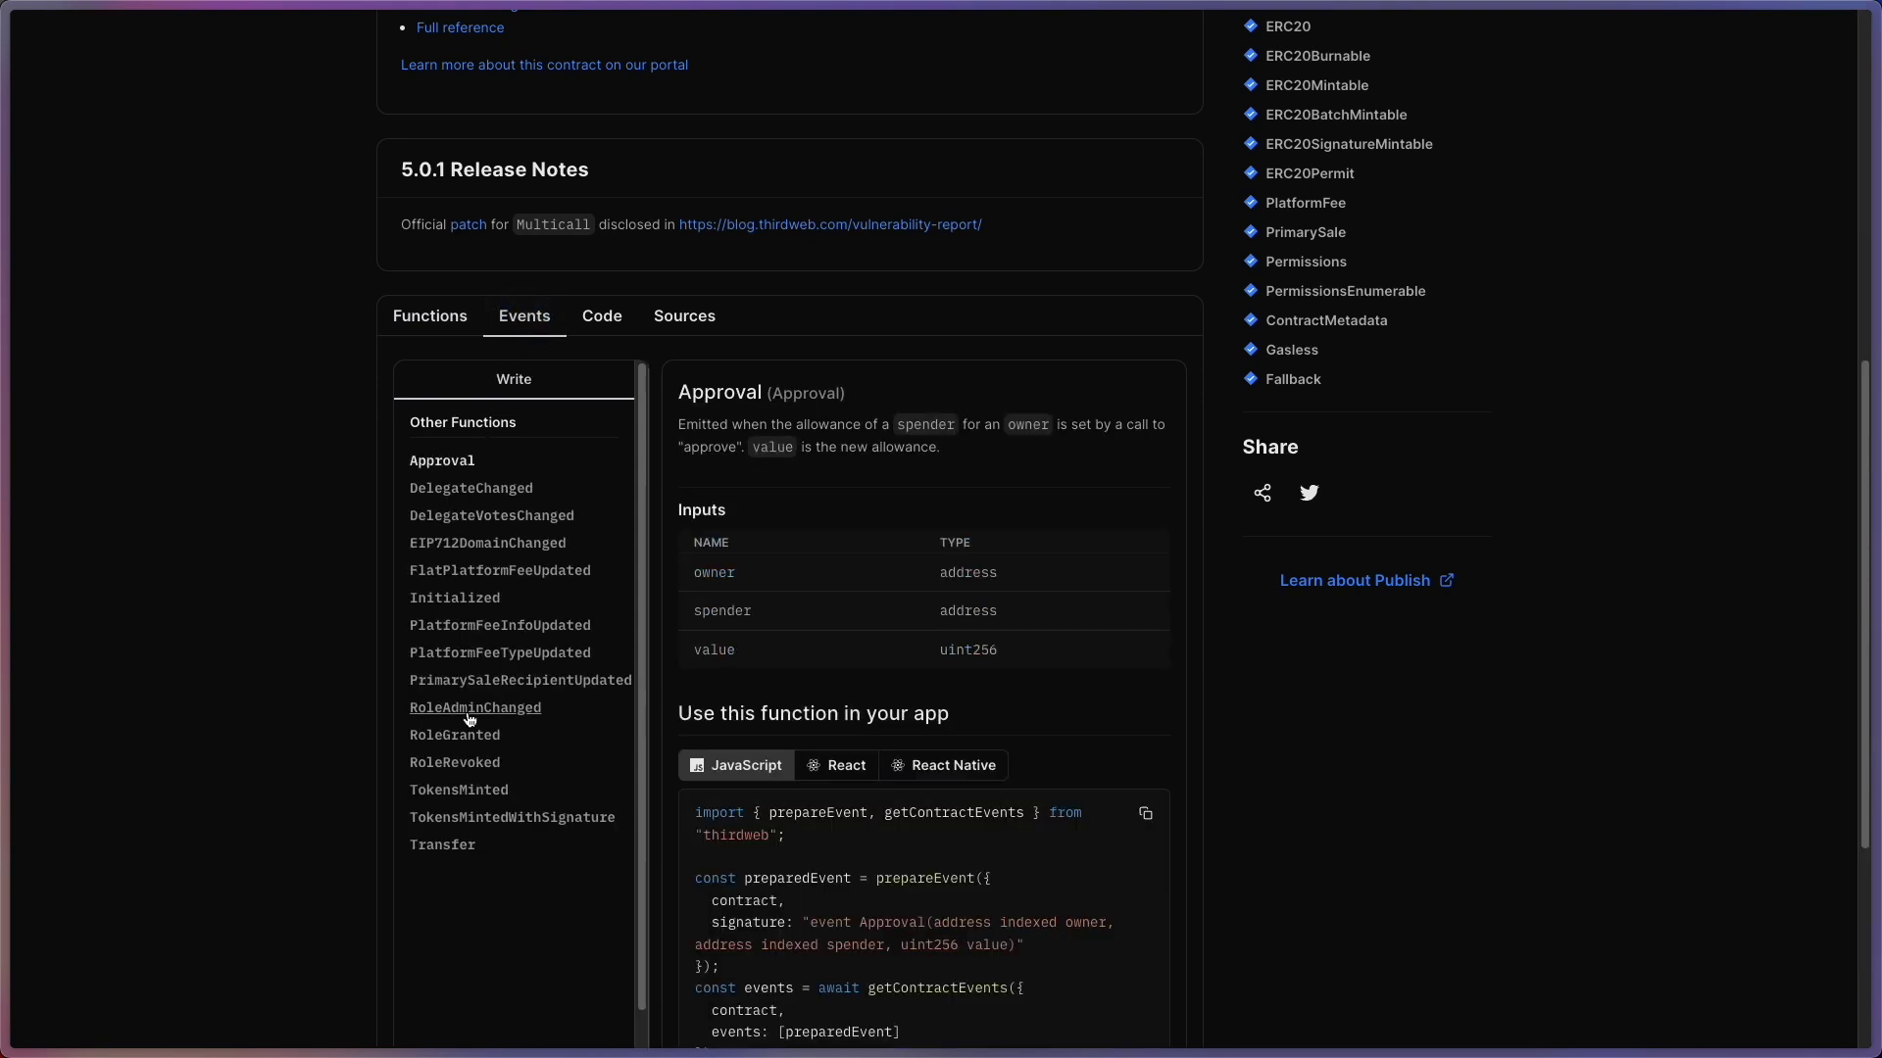
click(607, 315)
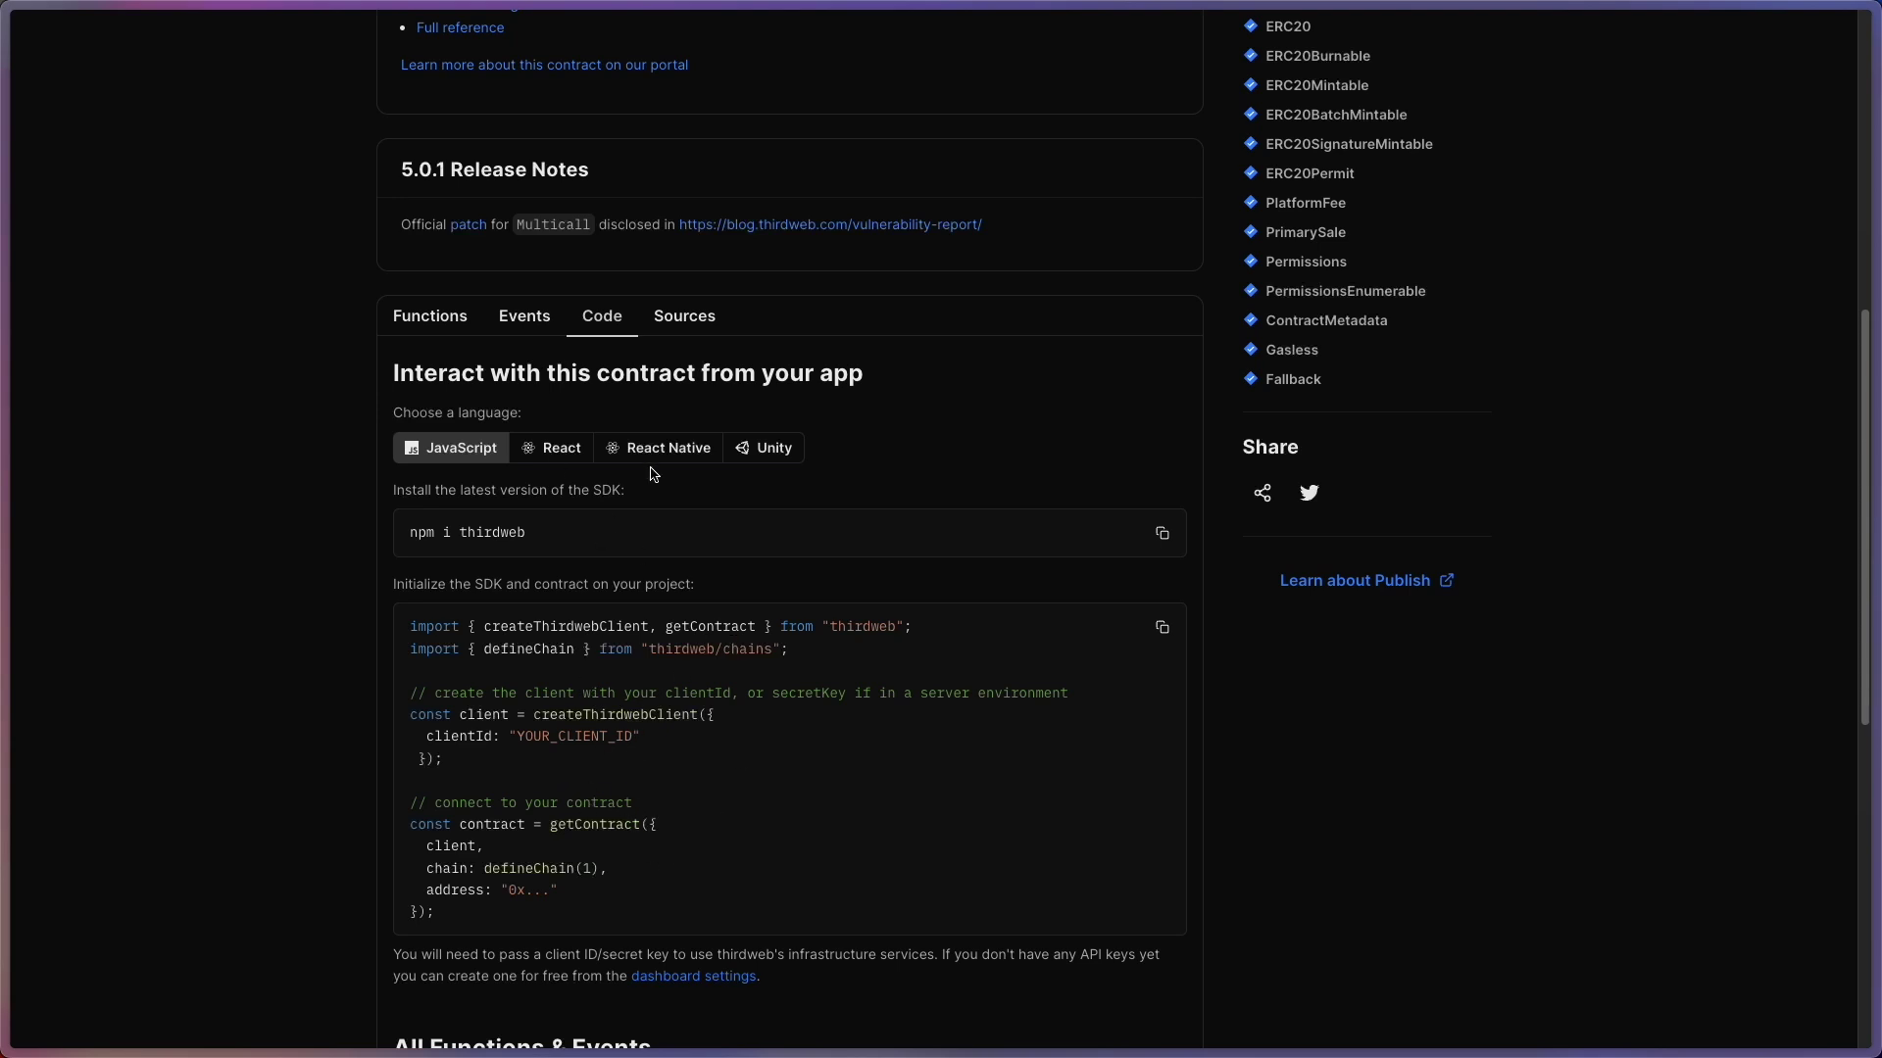
click(702, 316)
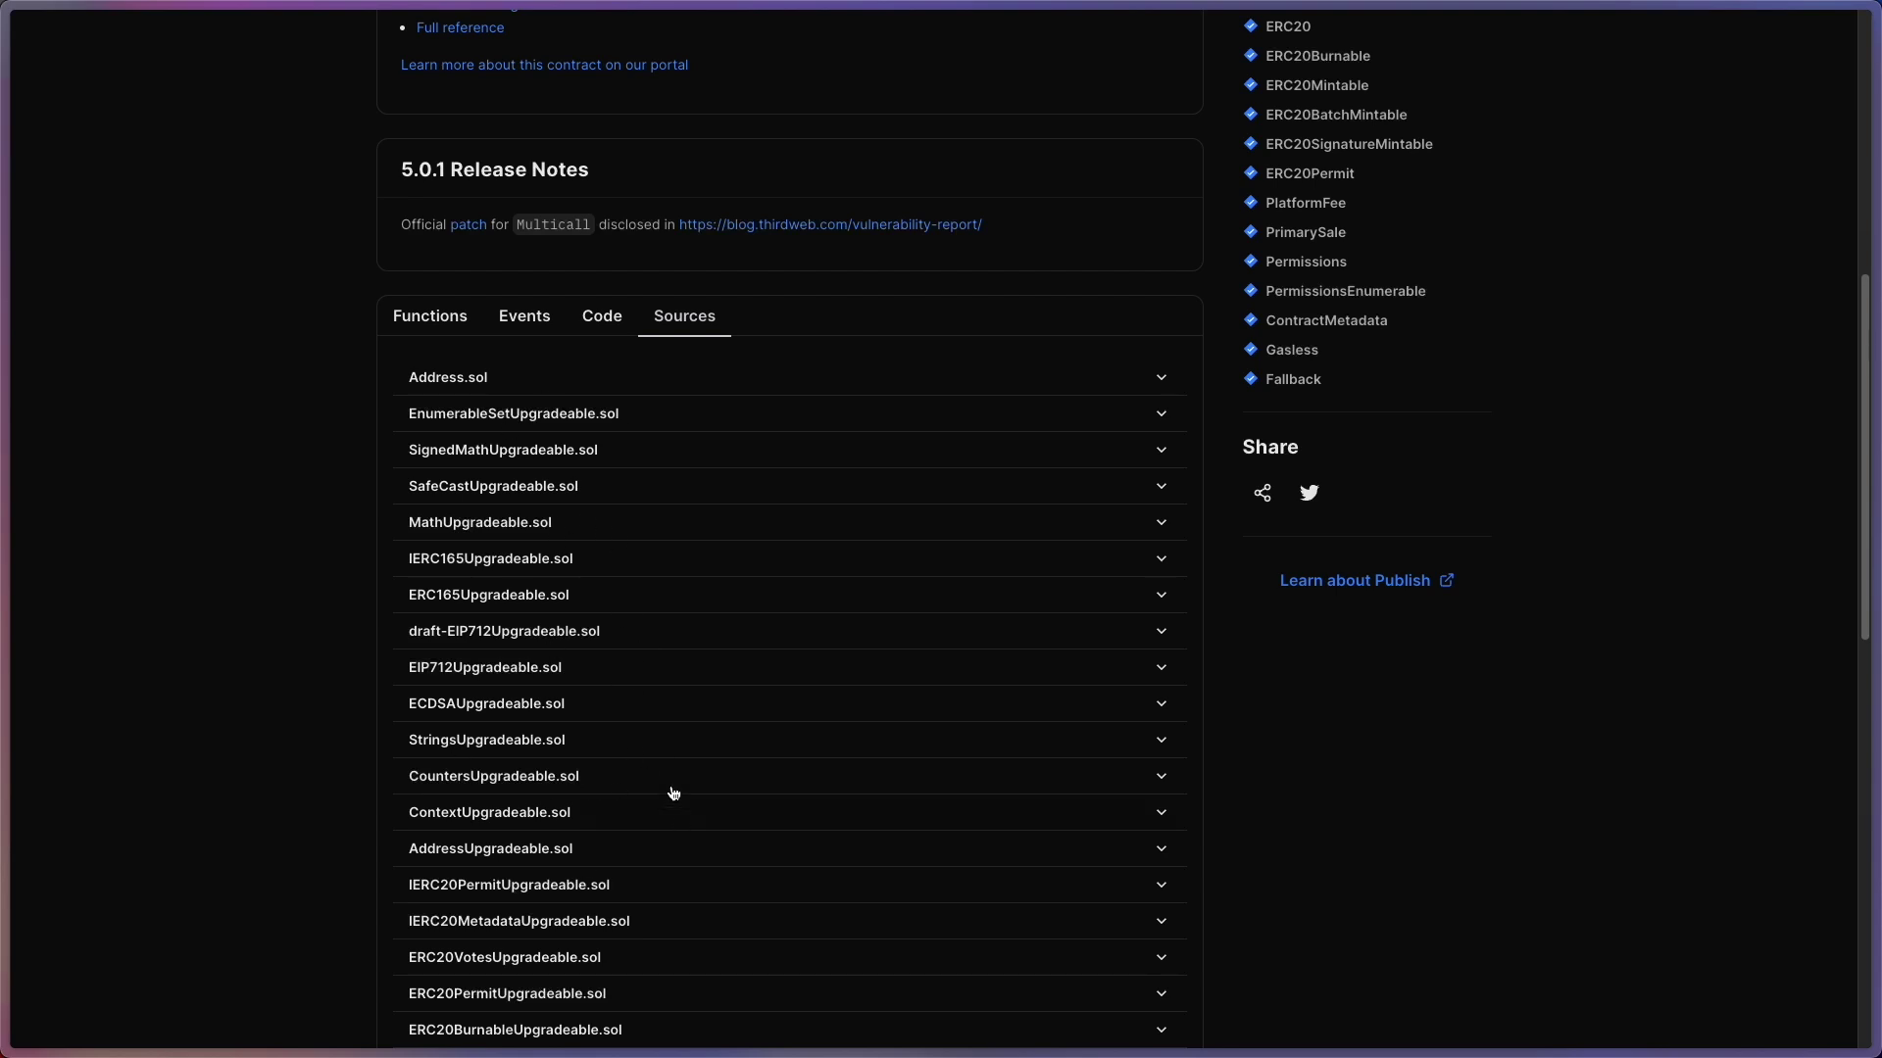
scroll(979, 737, up, 8)
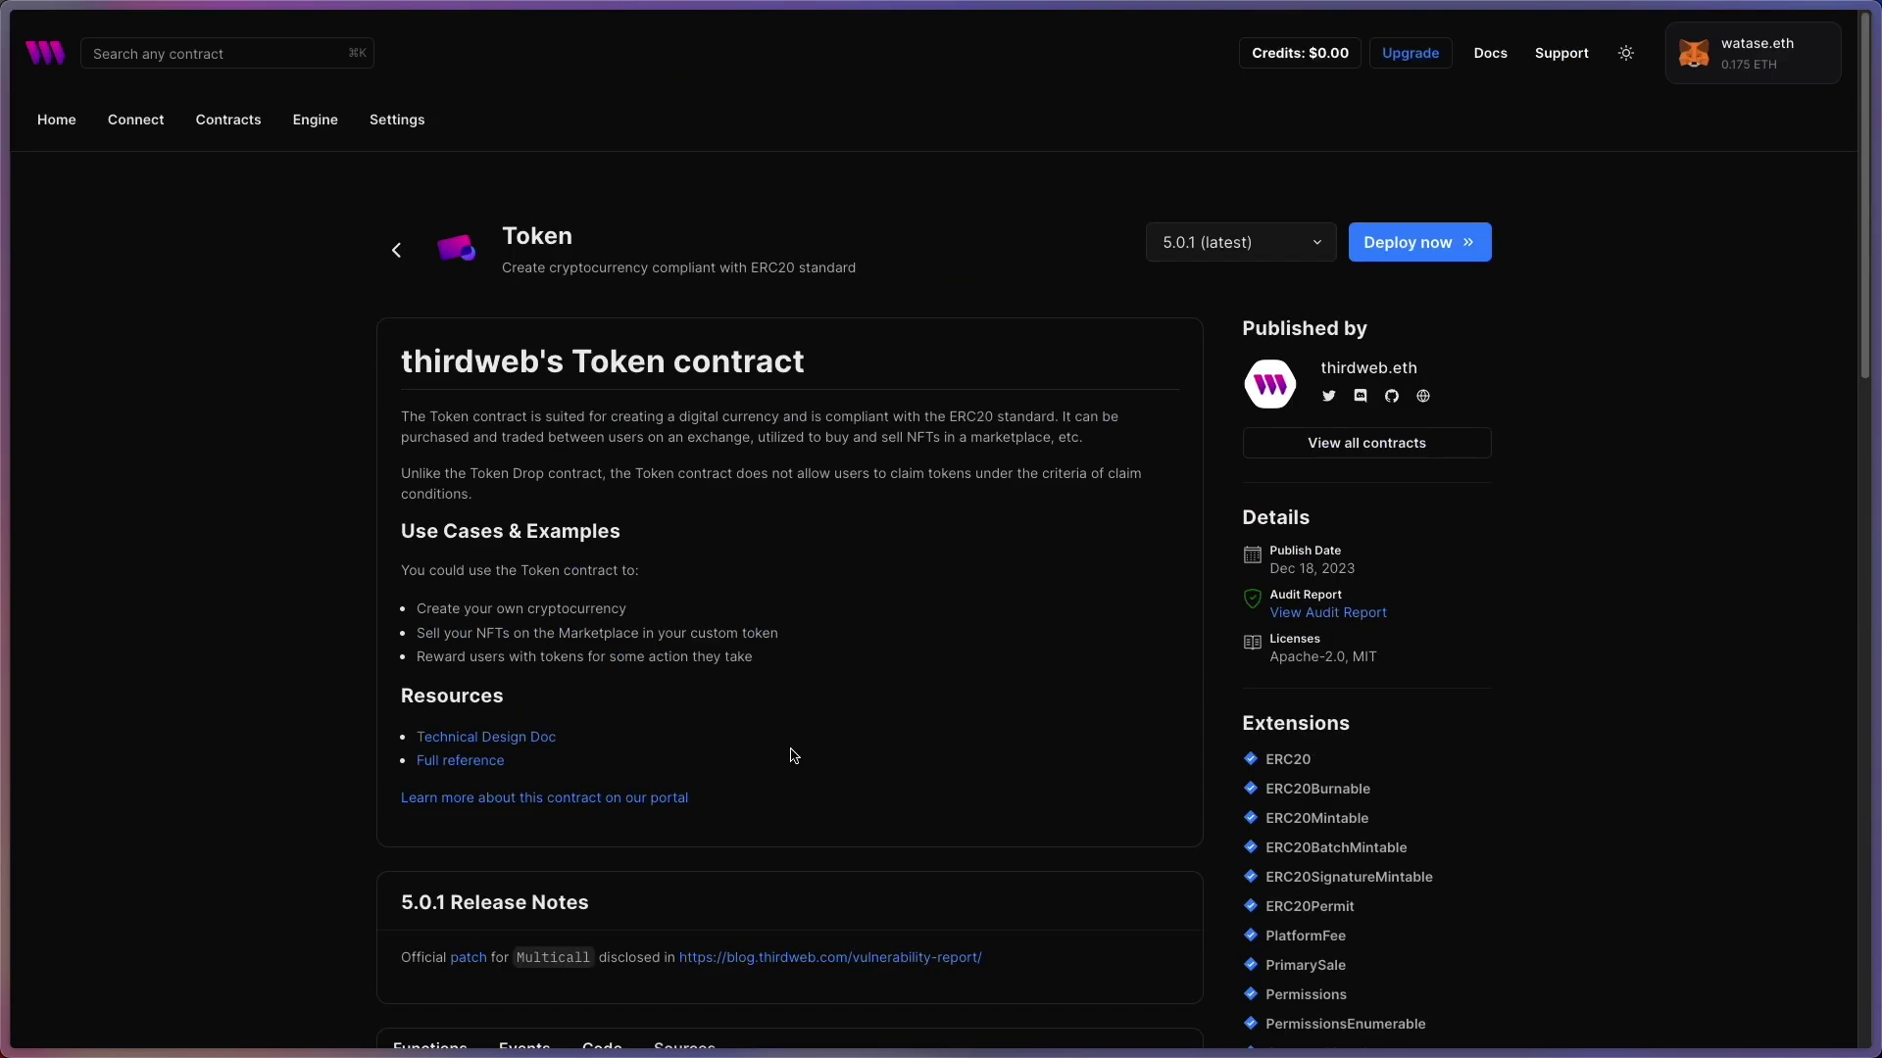
Start deploying the Token contract, naming it "Token" with the symbol "TOKEN".
click(1453, 254)
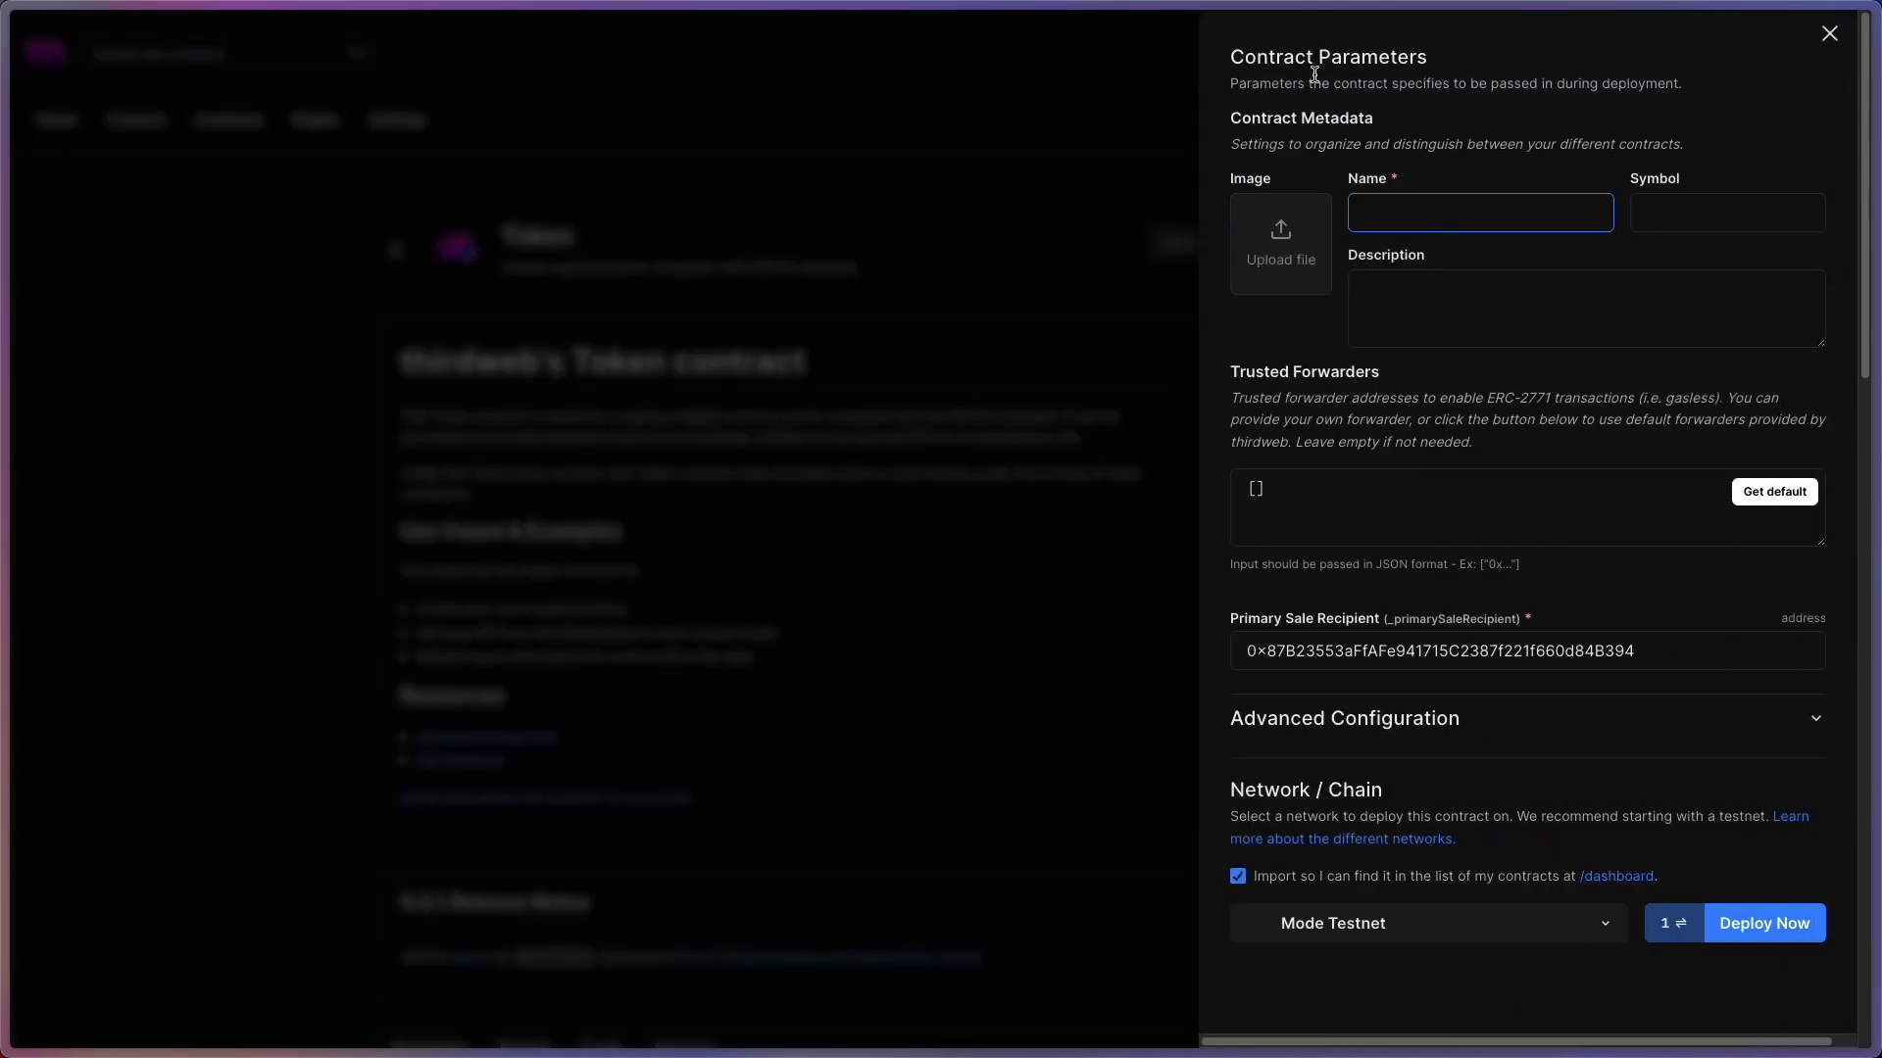
click(1428, 218)
text(Token)
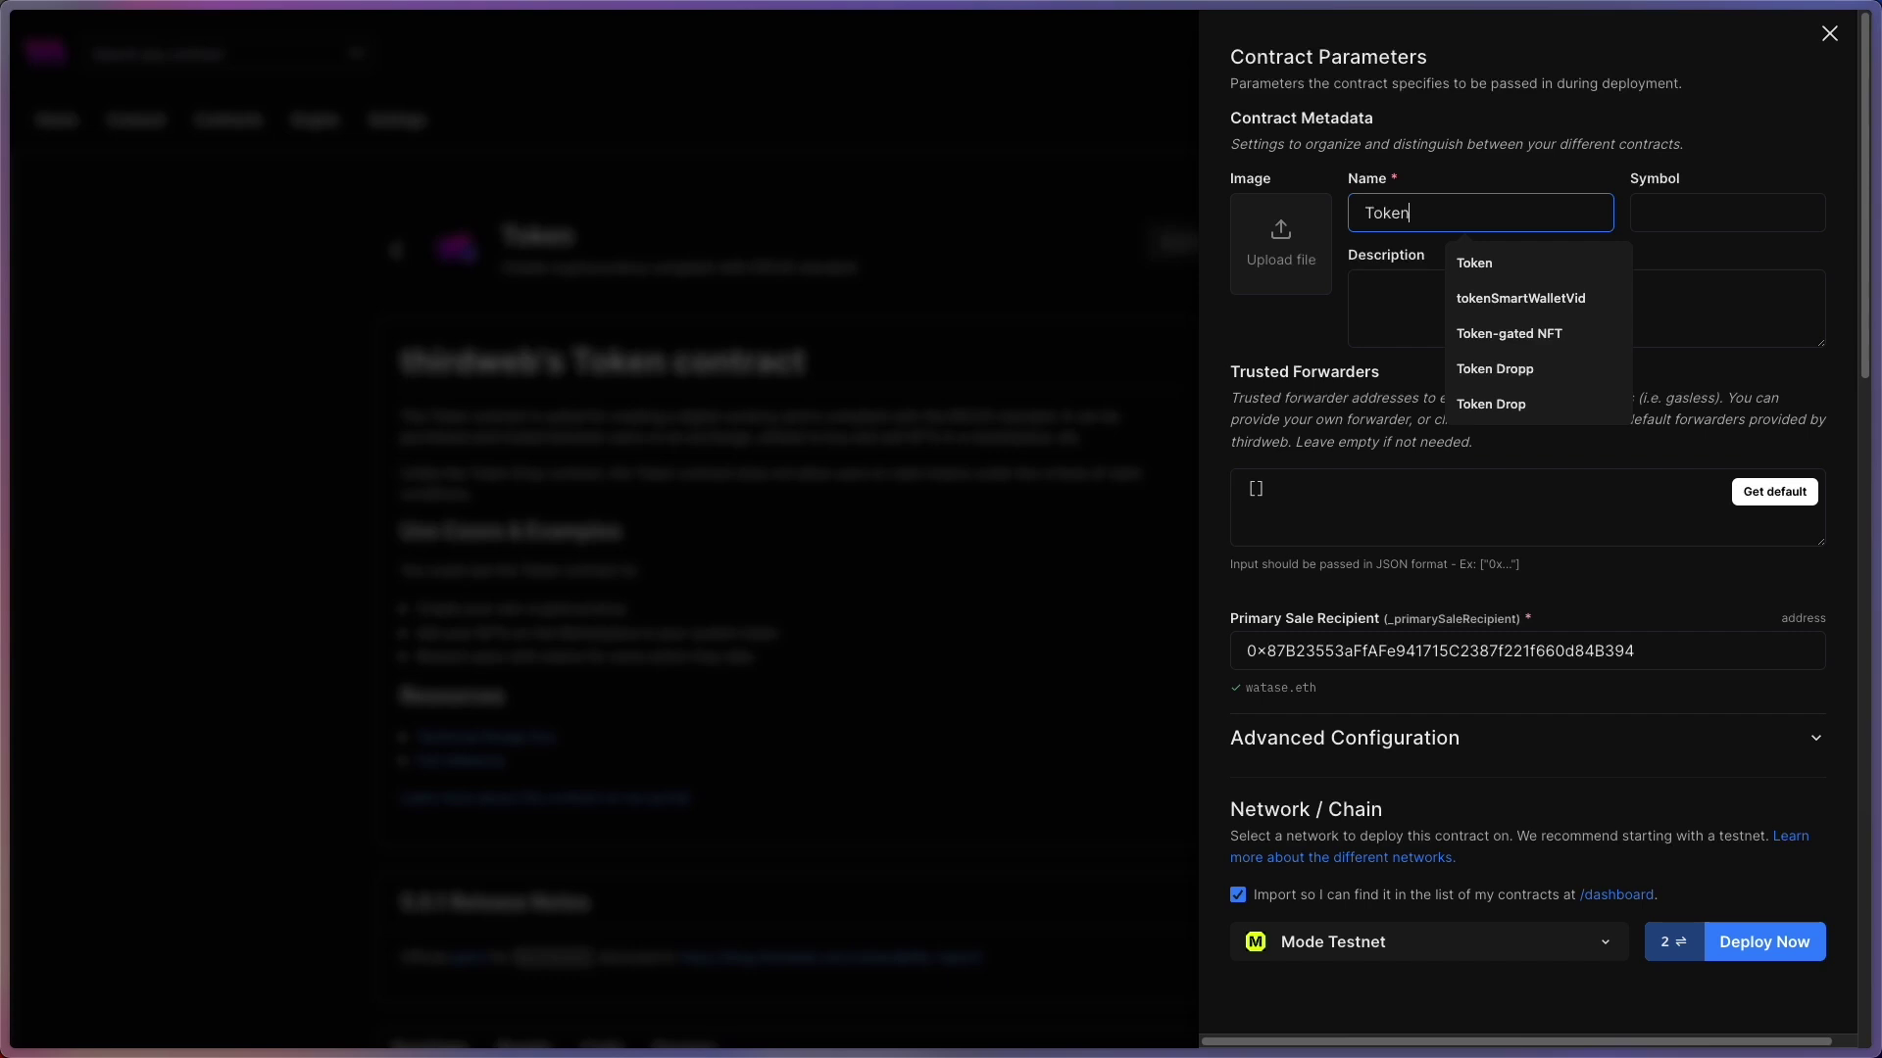
click(1727, 213)
text(TOKJEN)
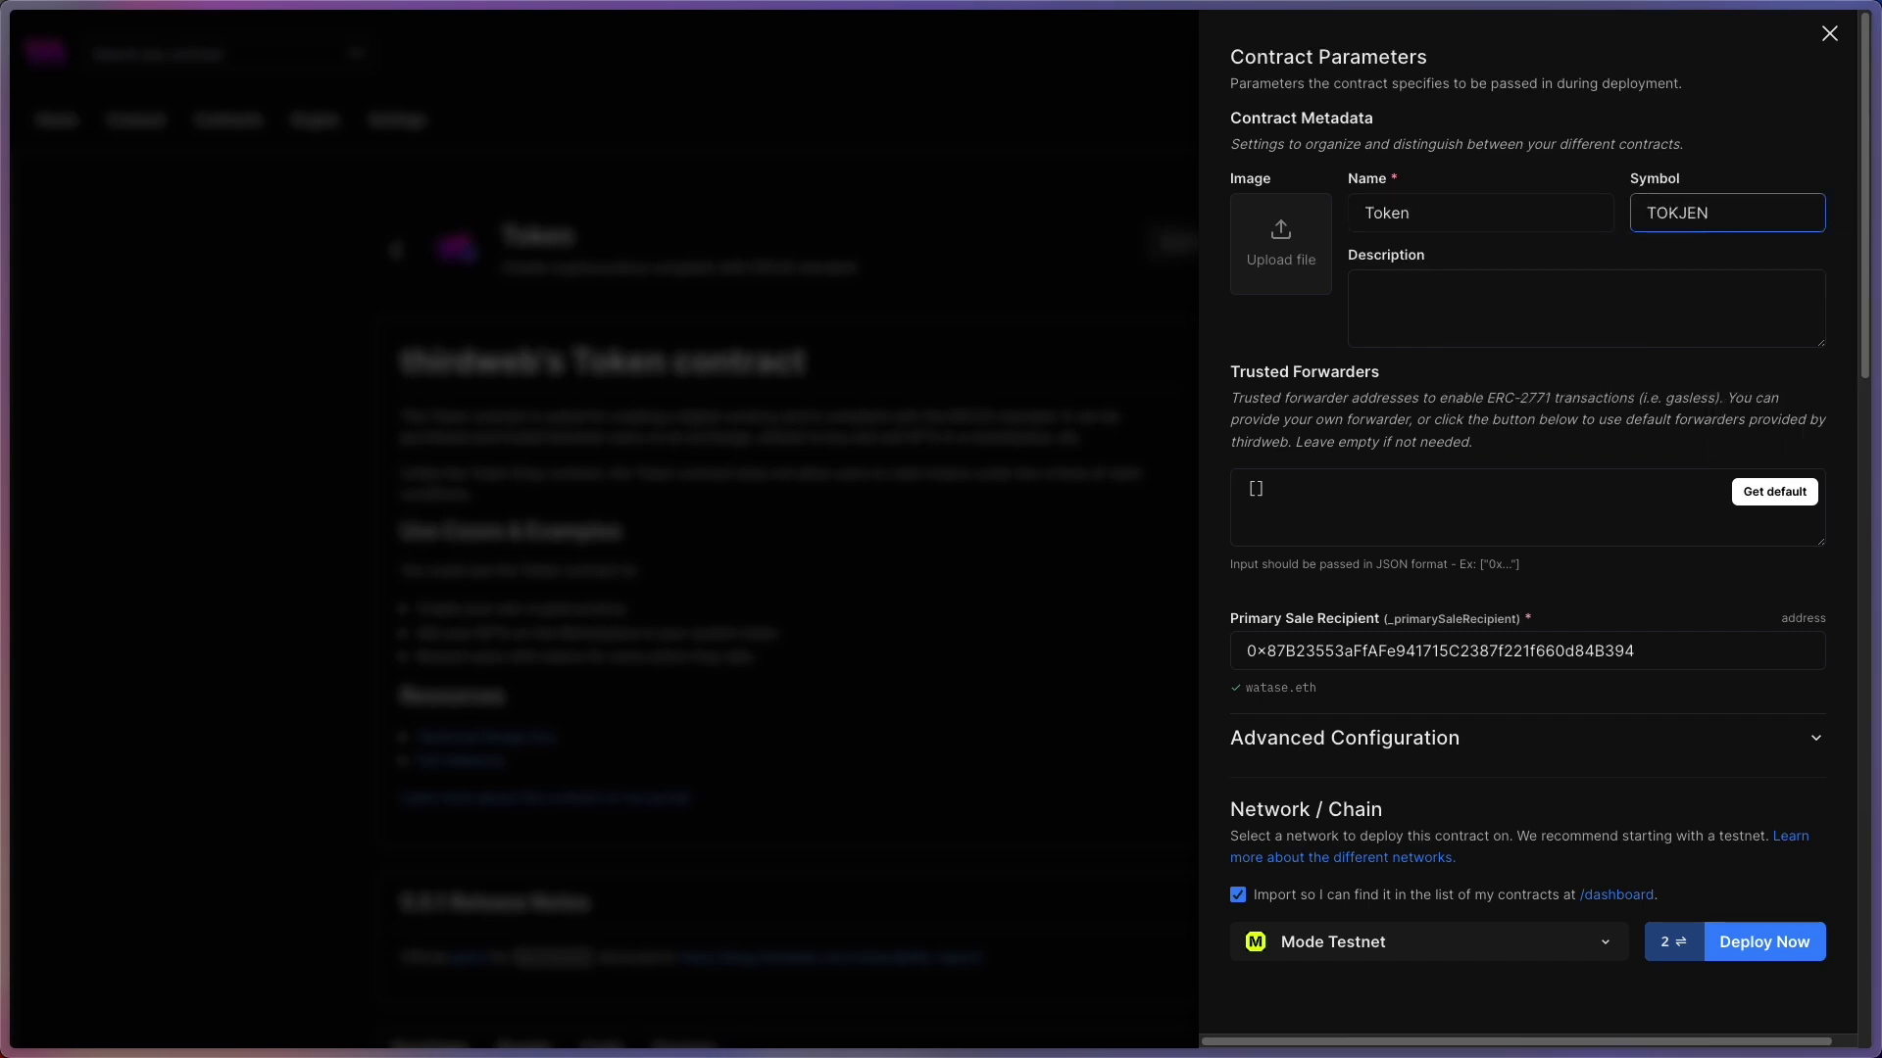
key(BackSpace)
key(BackSpace)
key(BackSpace)
text(EN)
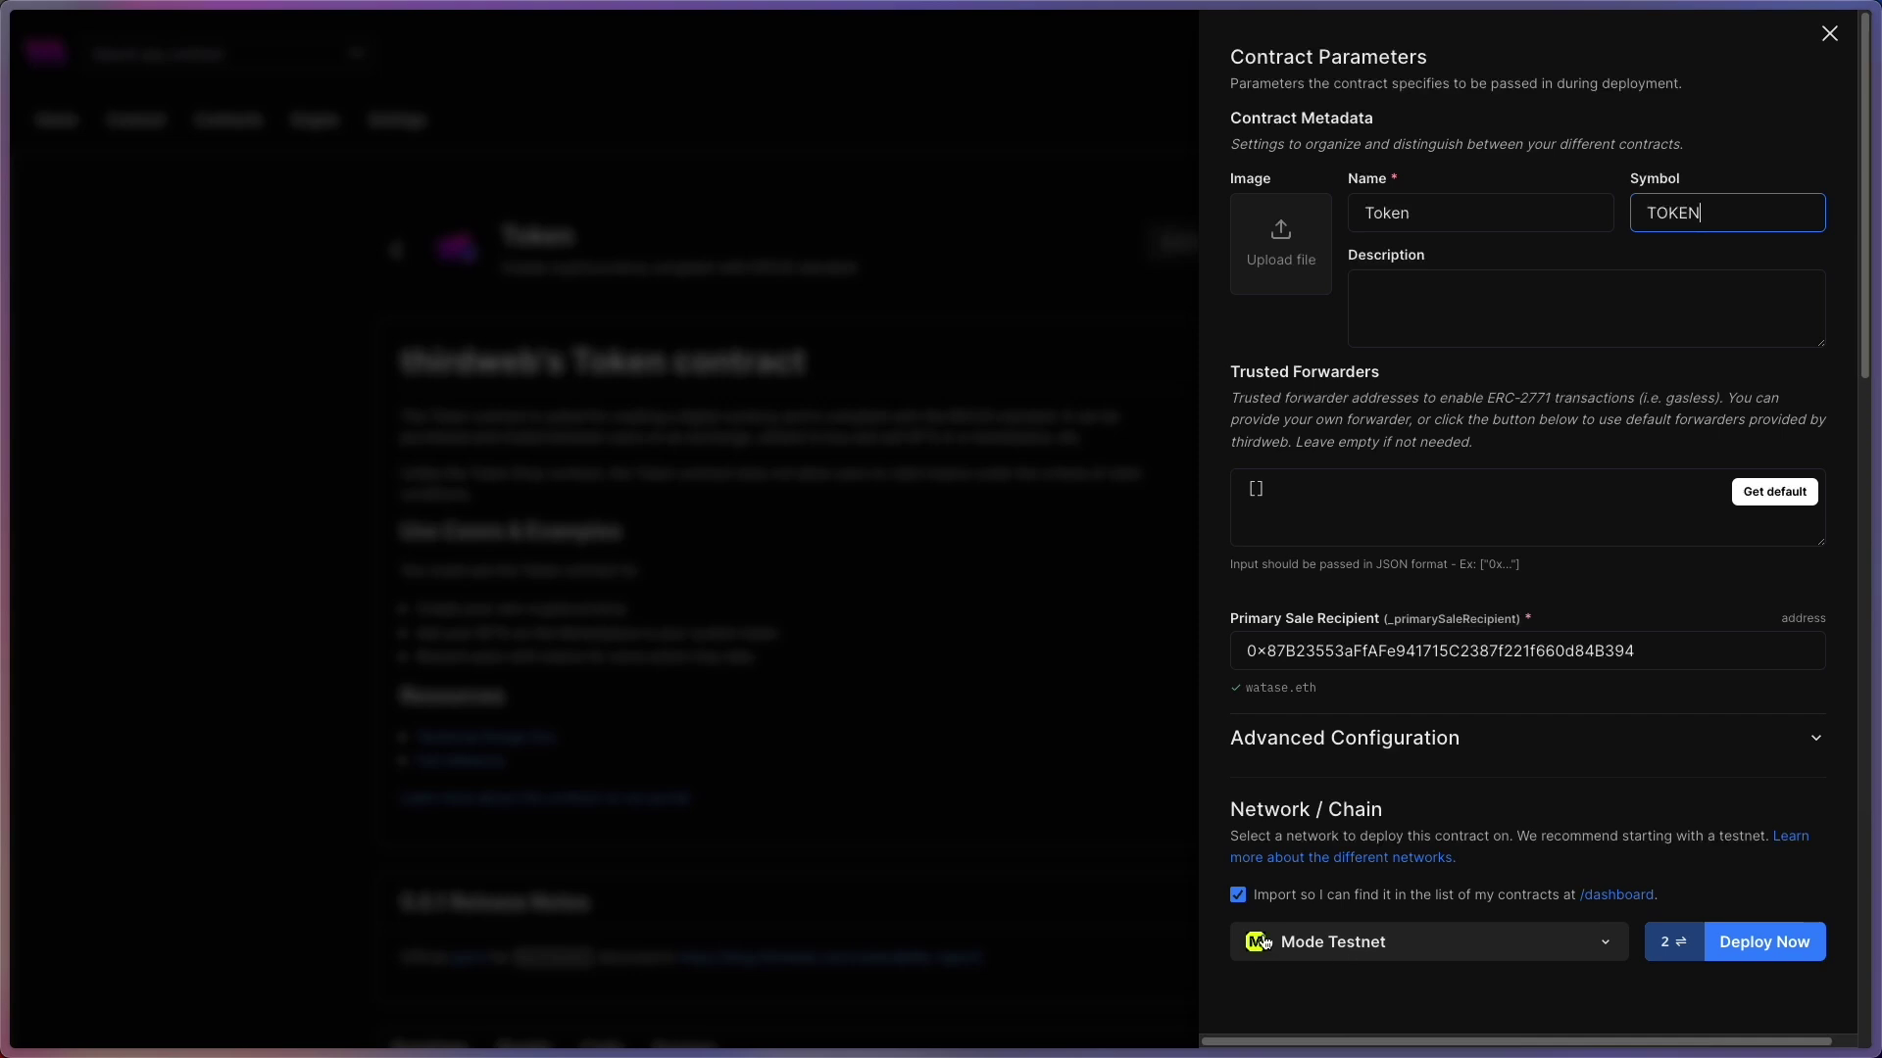
Deploy the contract to Mode Testnet, confirming the wallet transaction and signing the signature request.
click(1327, 946)
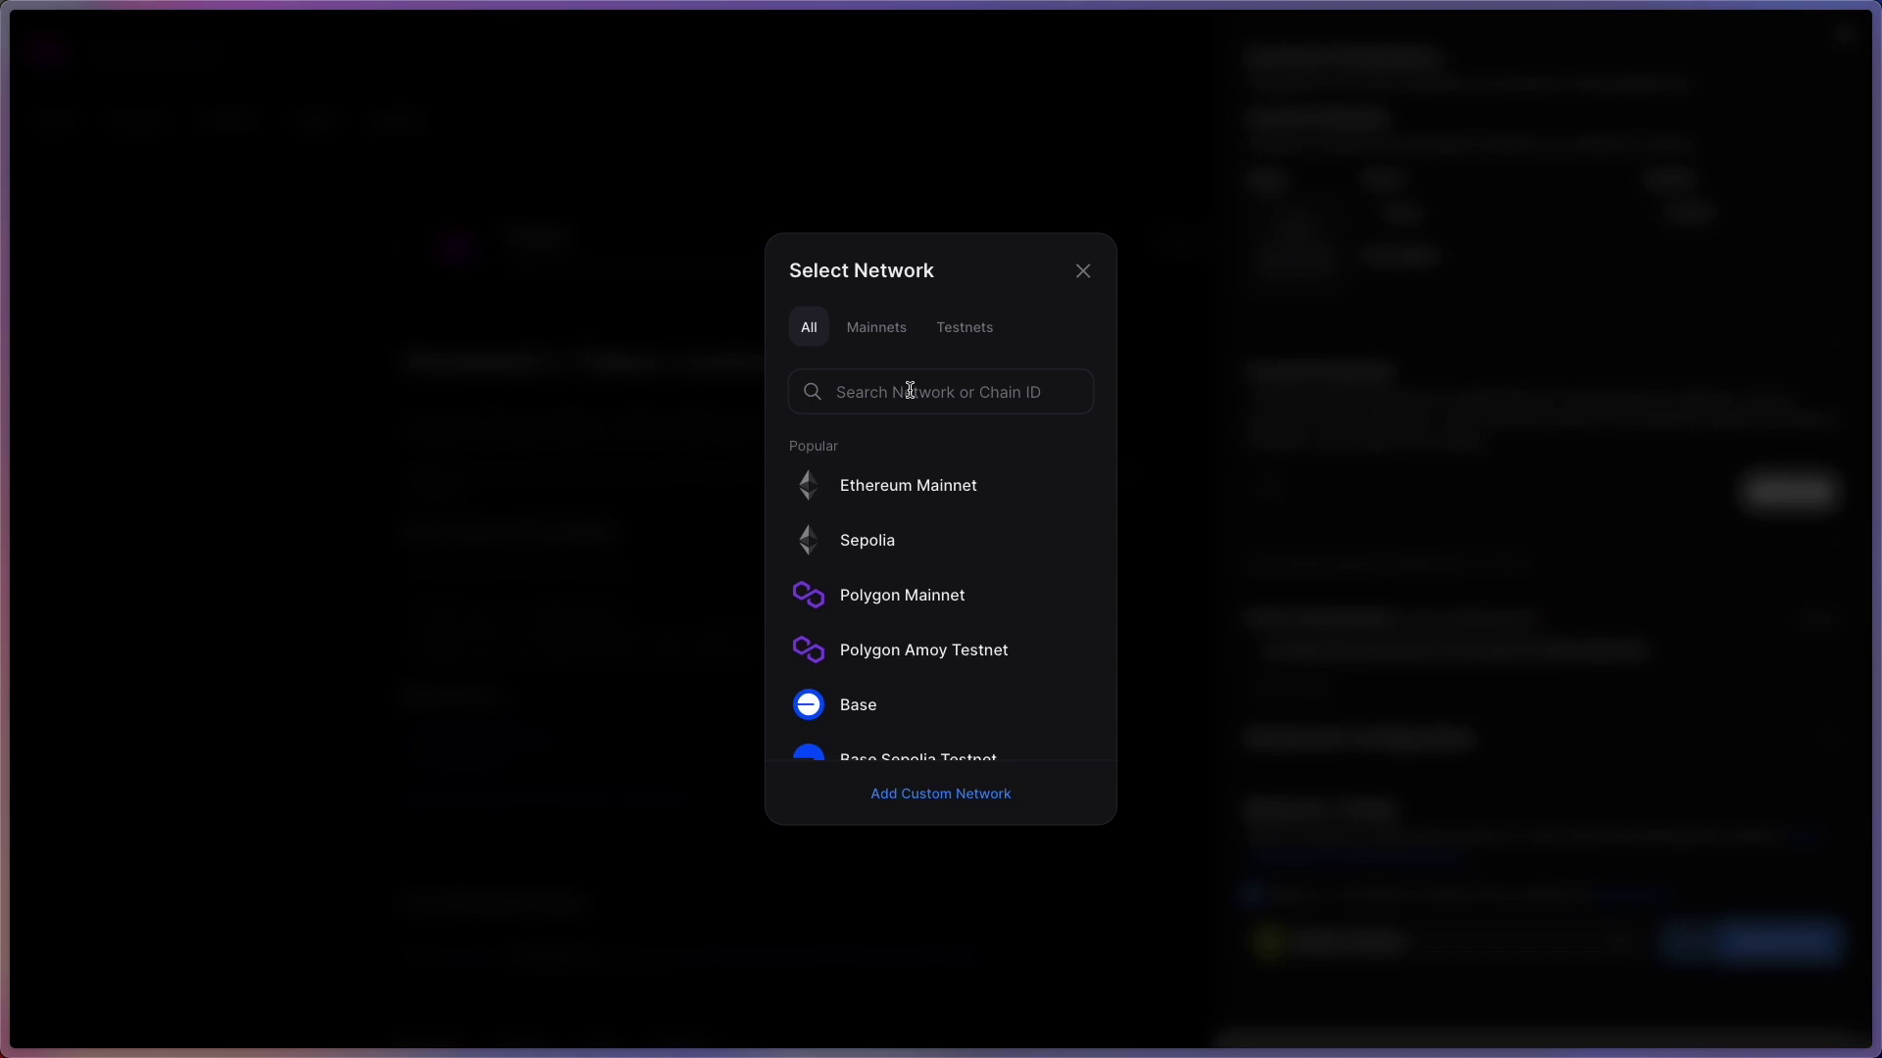
click(1086, 266)
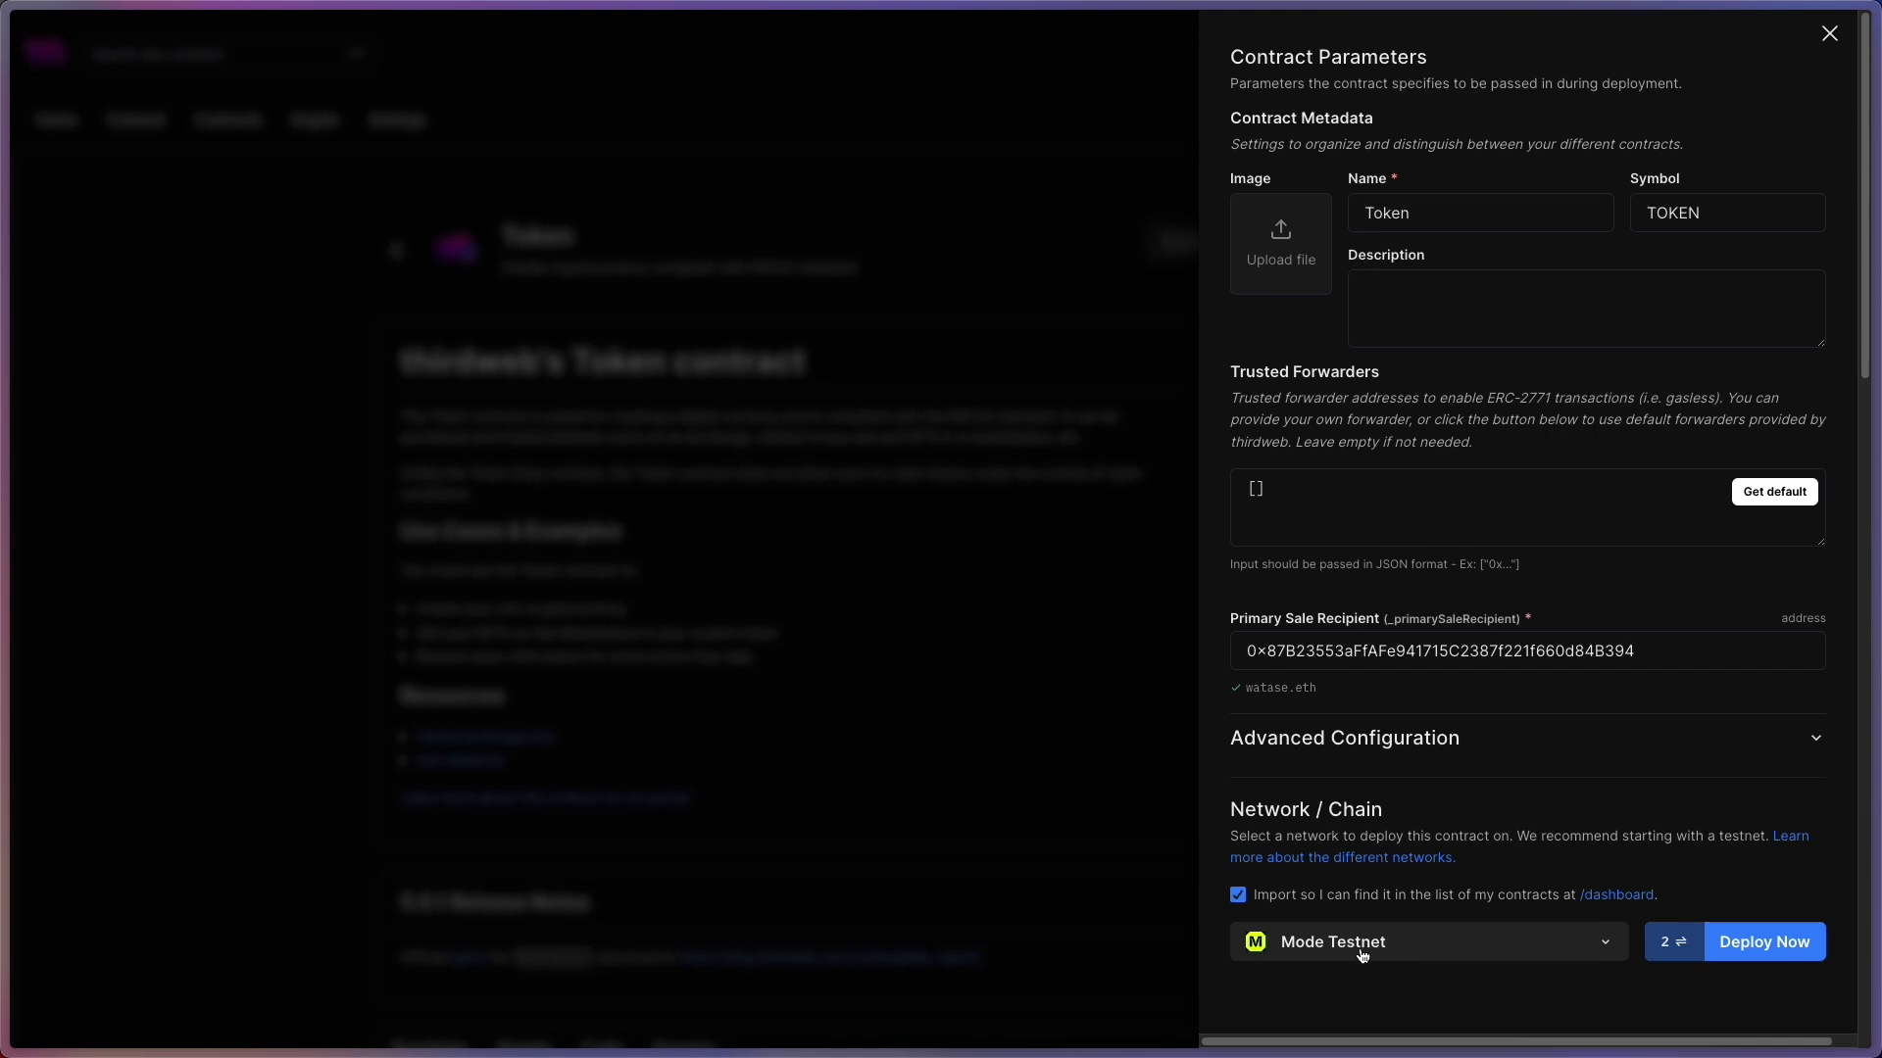
click(1791, 948)
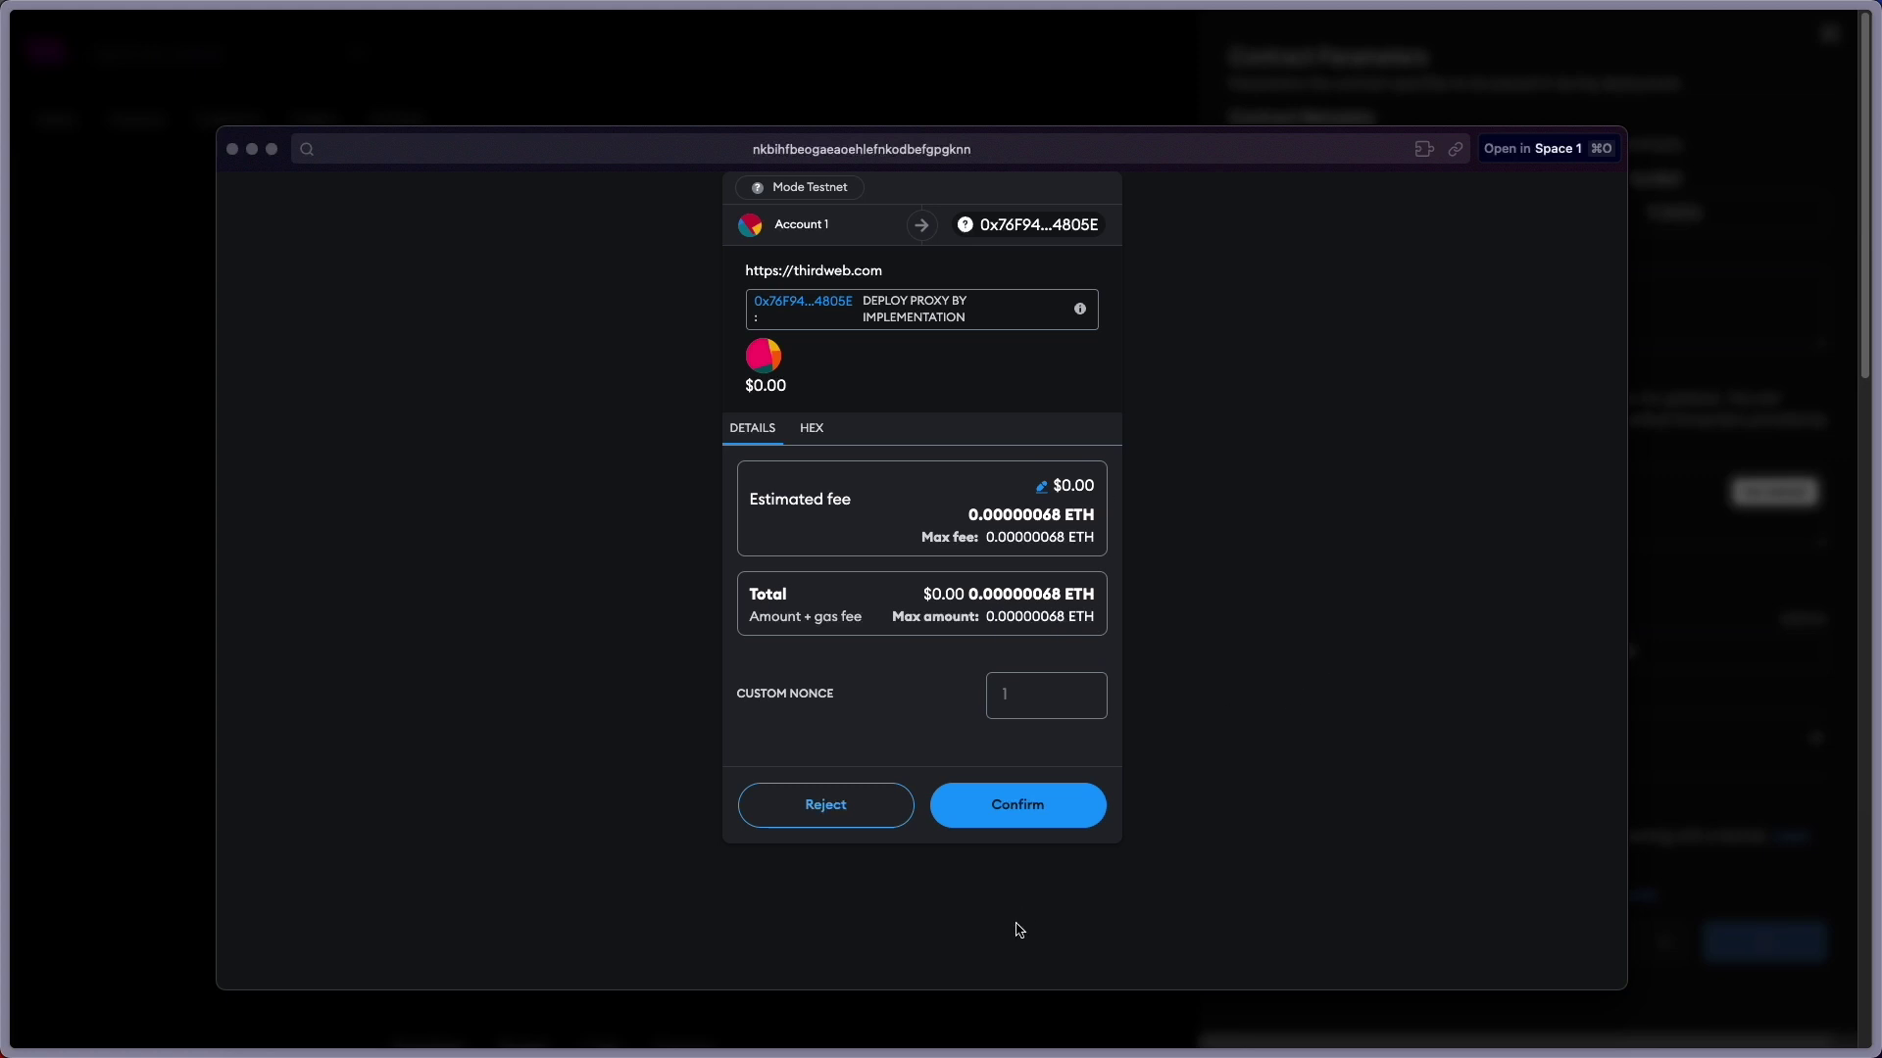
click(1046, 818)
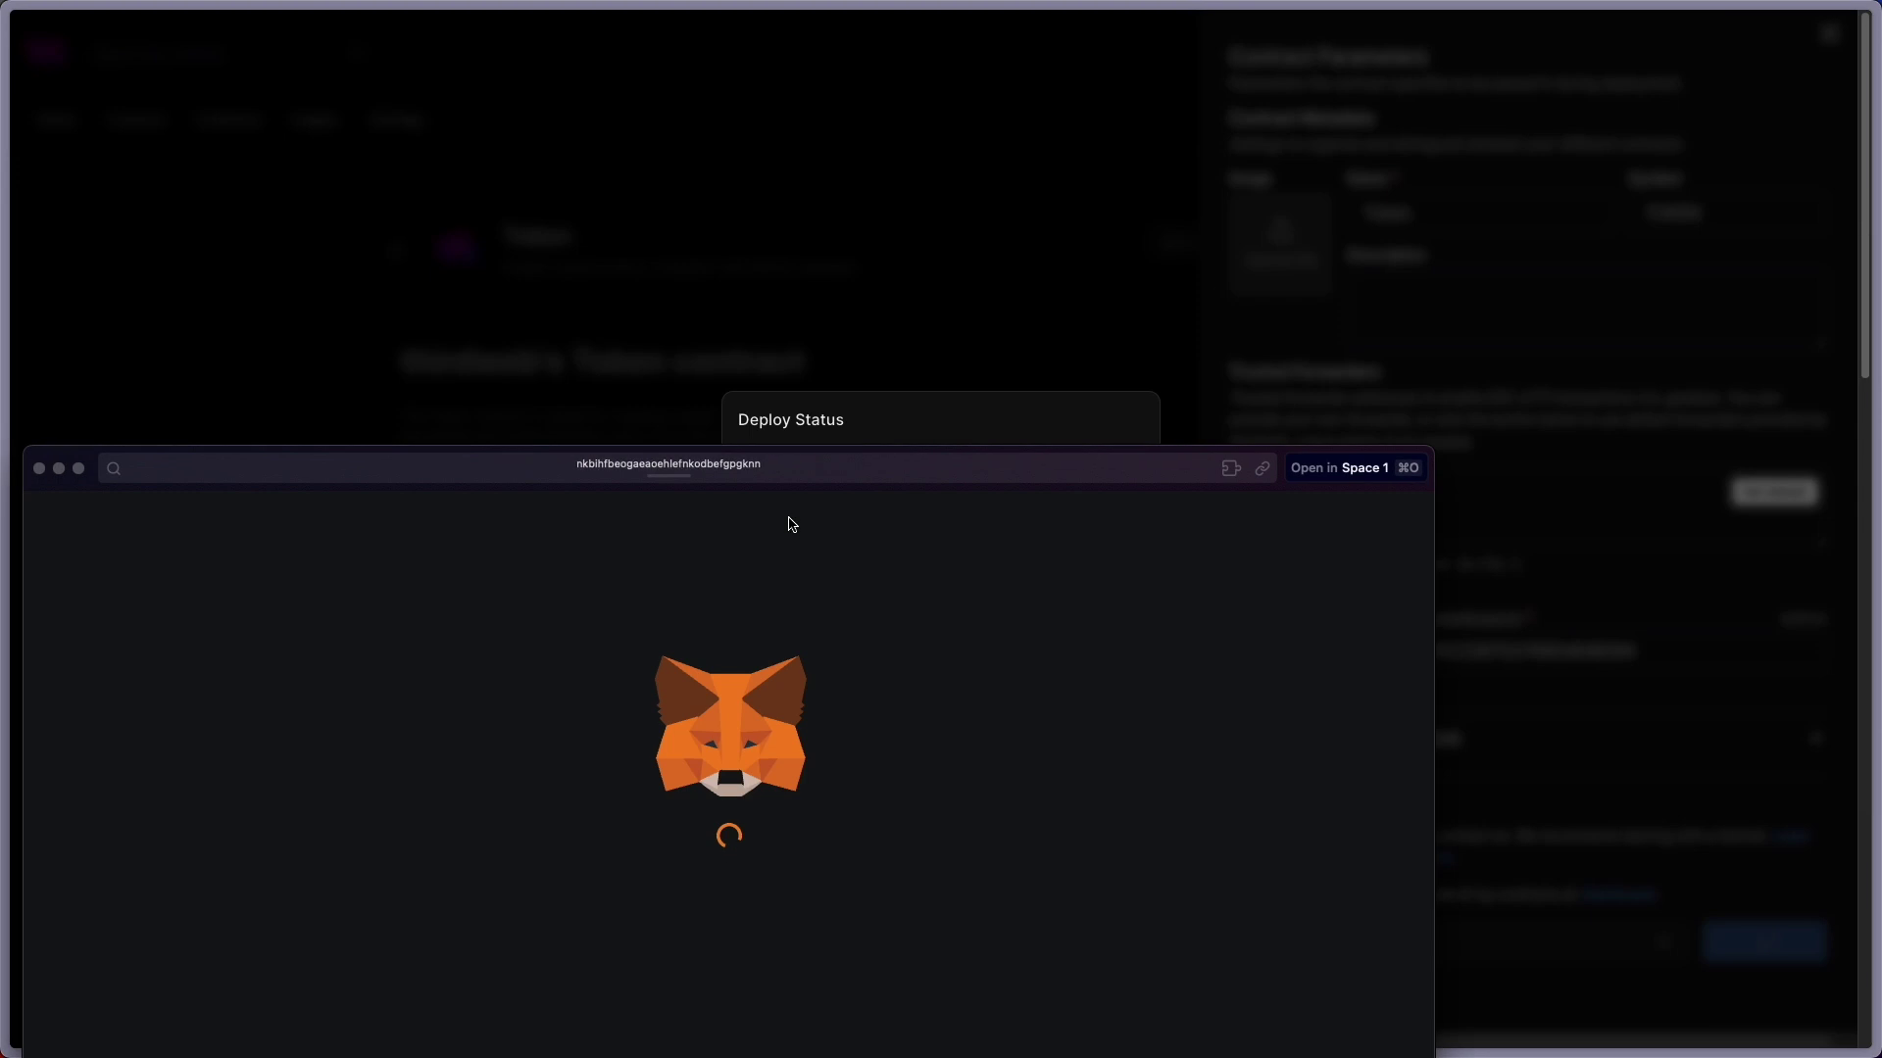
mouse_move(781, 484)
mouse_down()
mouse_move(1034, 105)
mouse_move(1022, 146)
mouse_up()
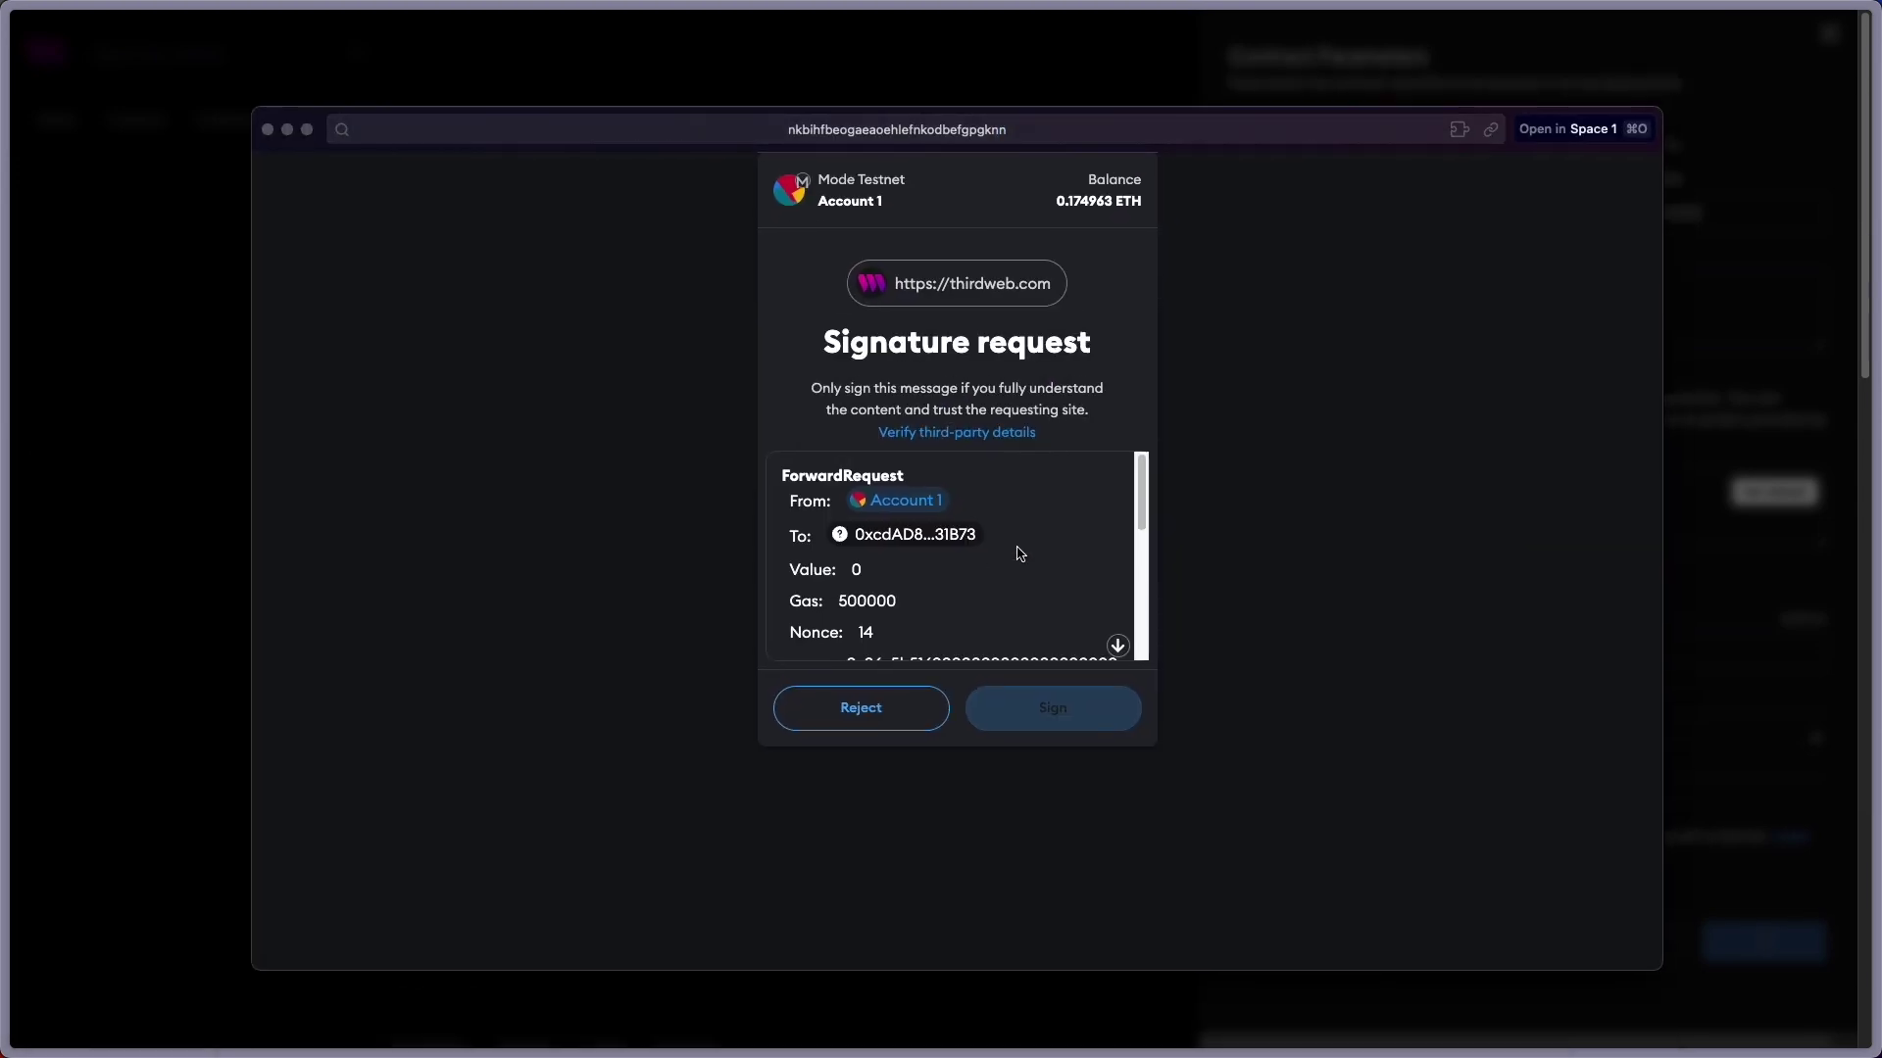
click(1117, 646)
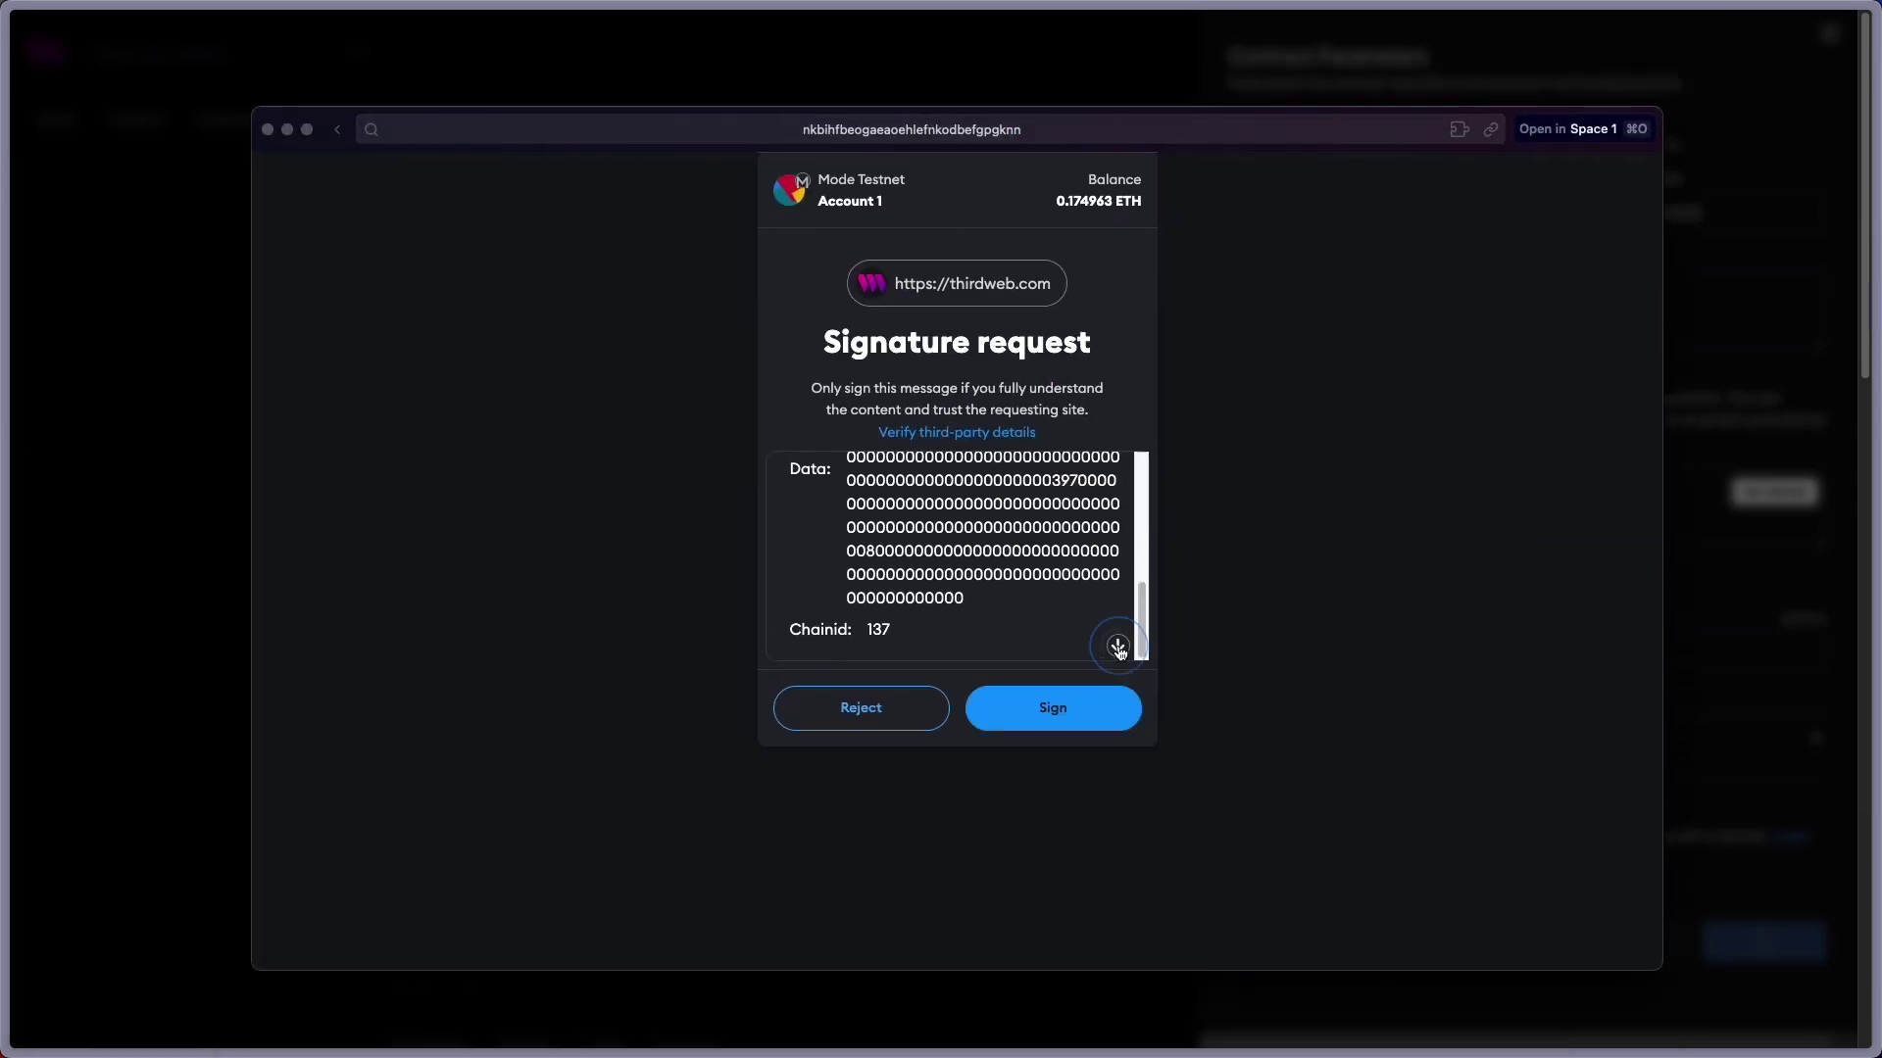
click(1048, 716)
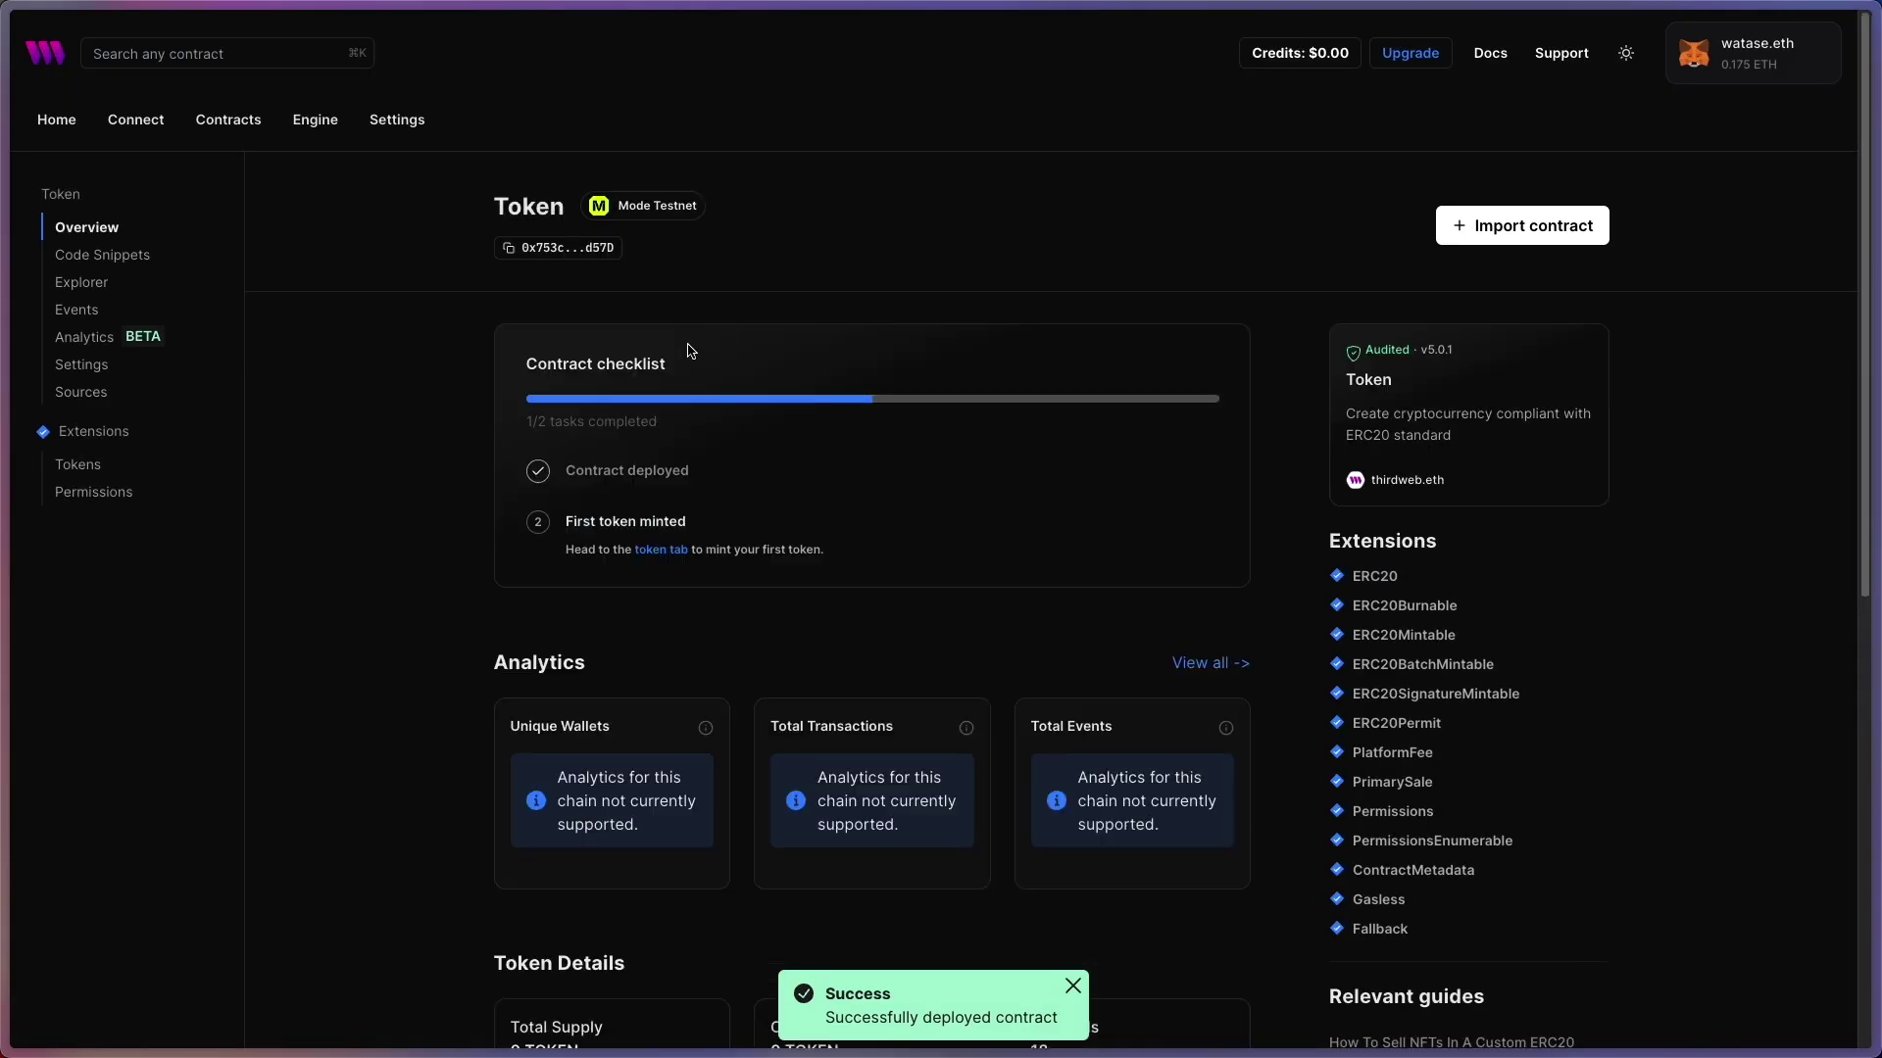
Check the deployed contract's name, network and address, and open its Tokens page.
drag(493, 206, 558, 203)
click(559, 203)
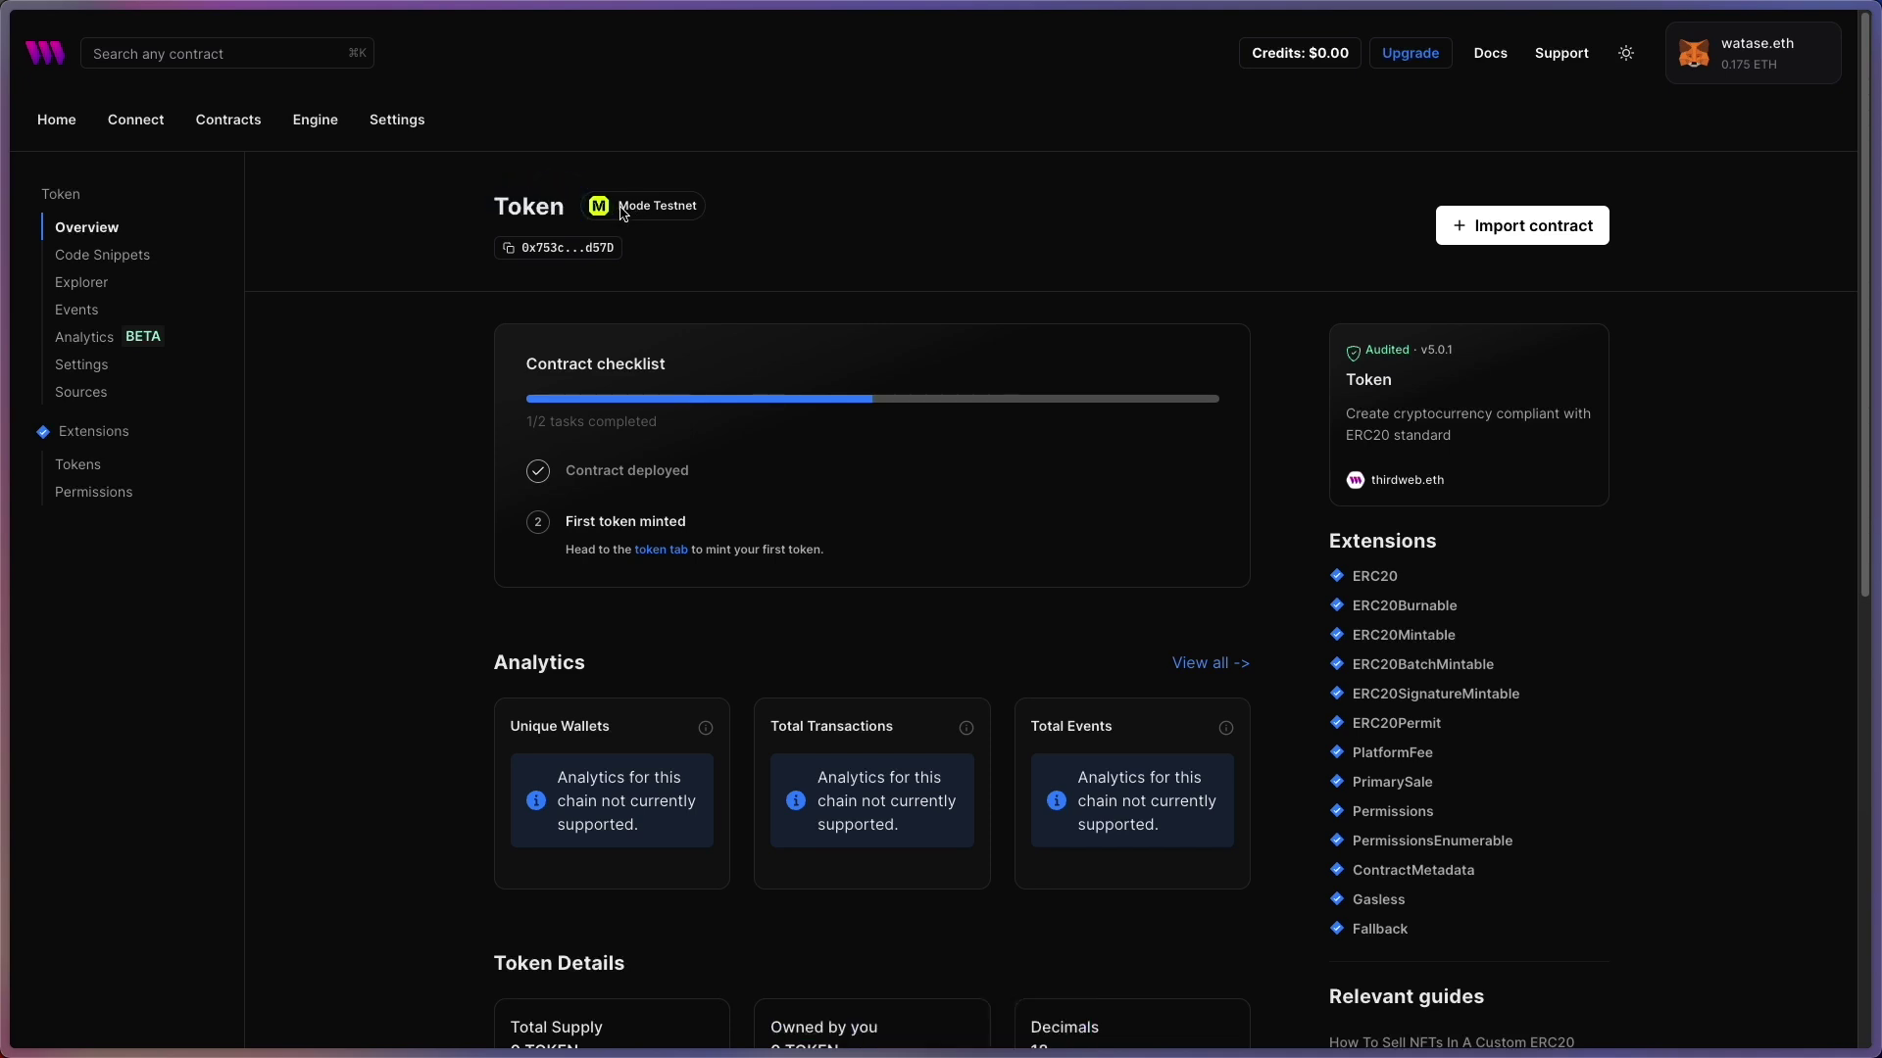
click(592, 251)
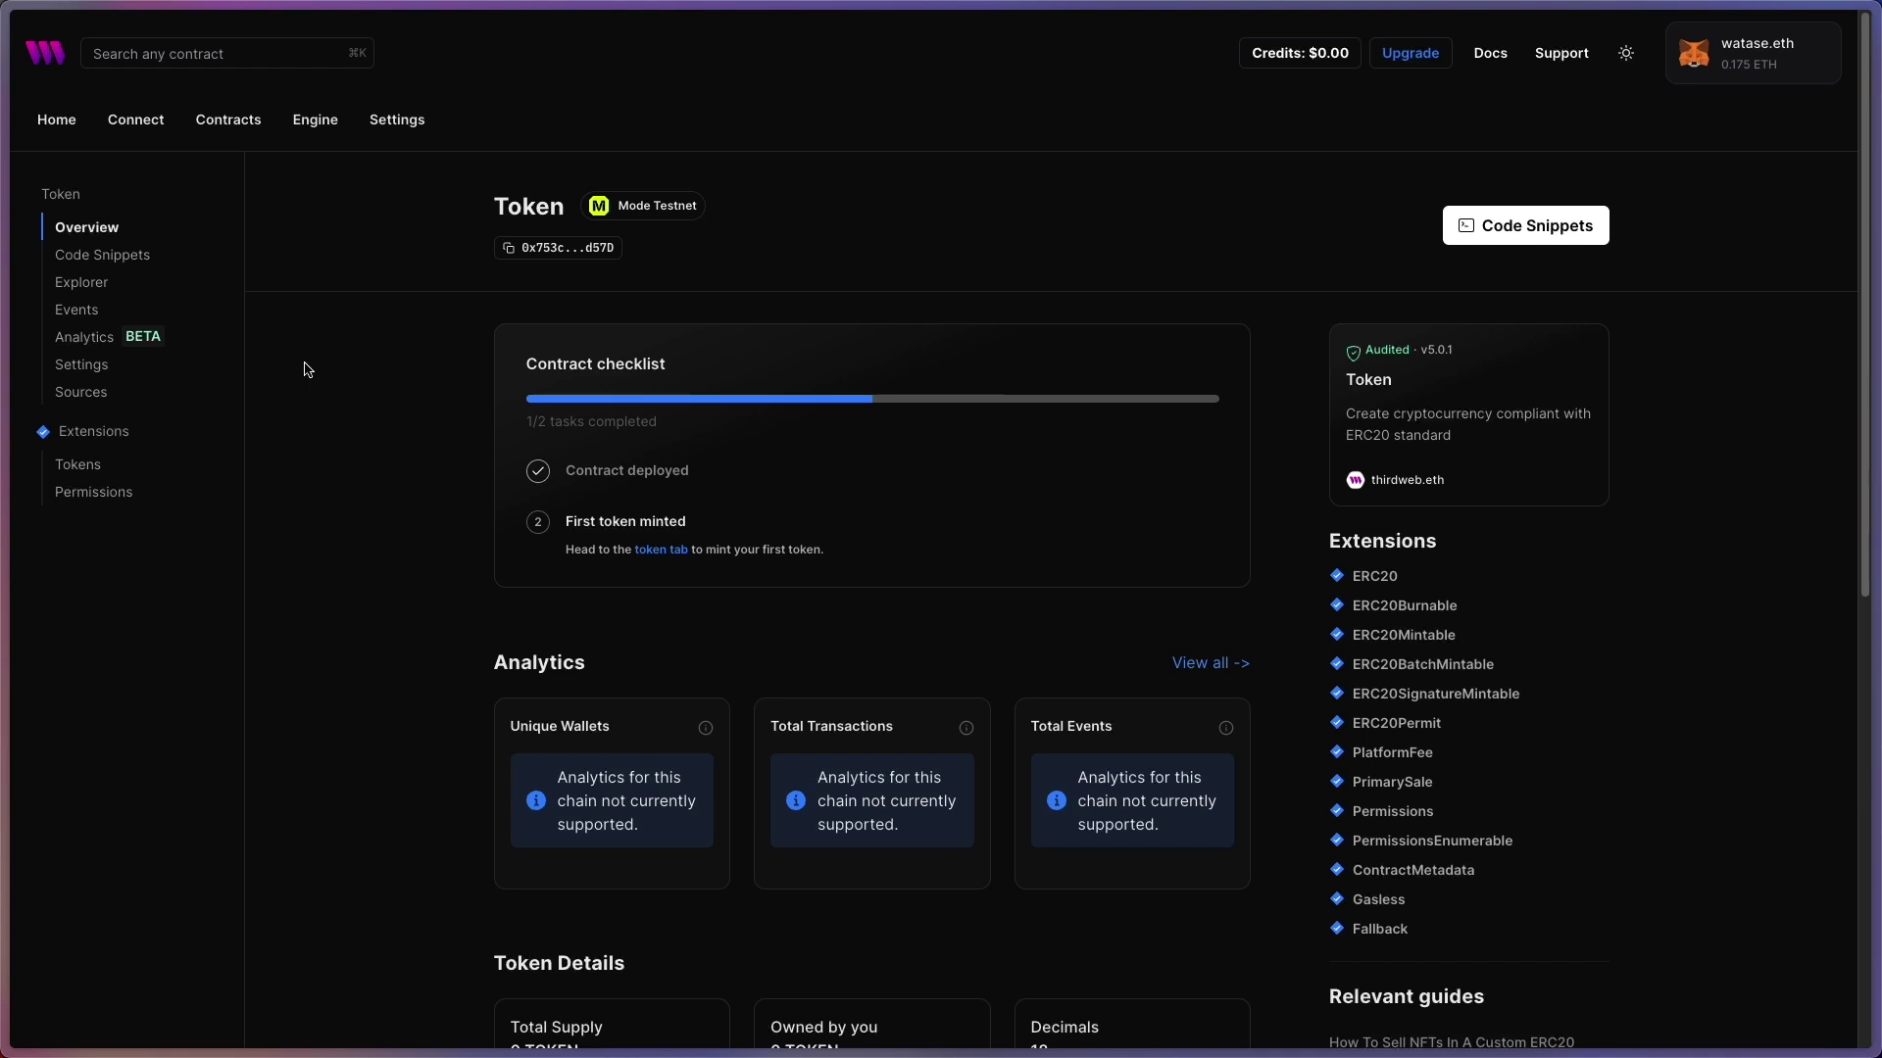
click(66, 464)
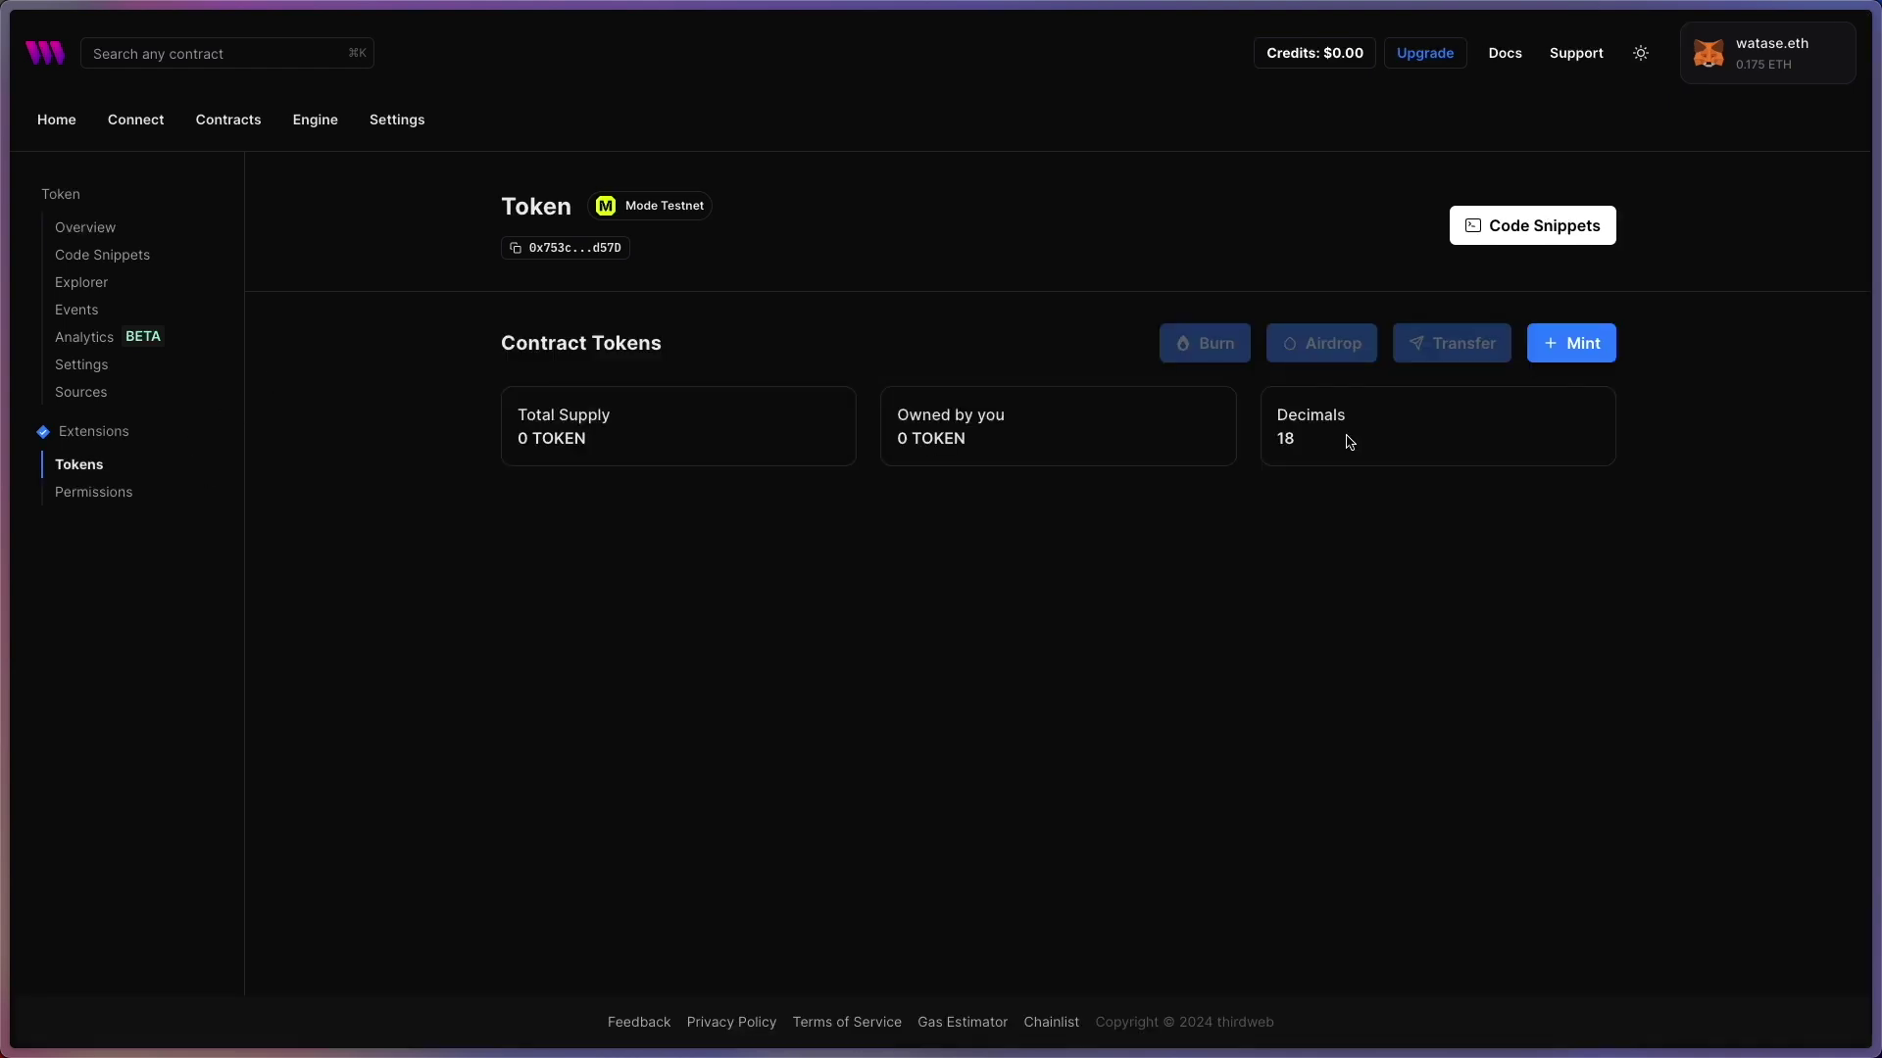